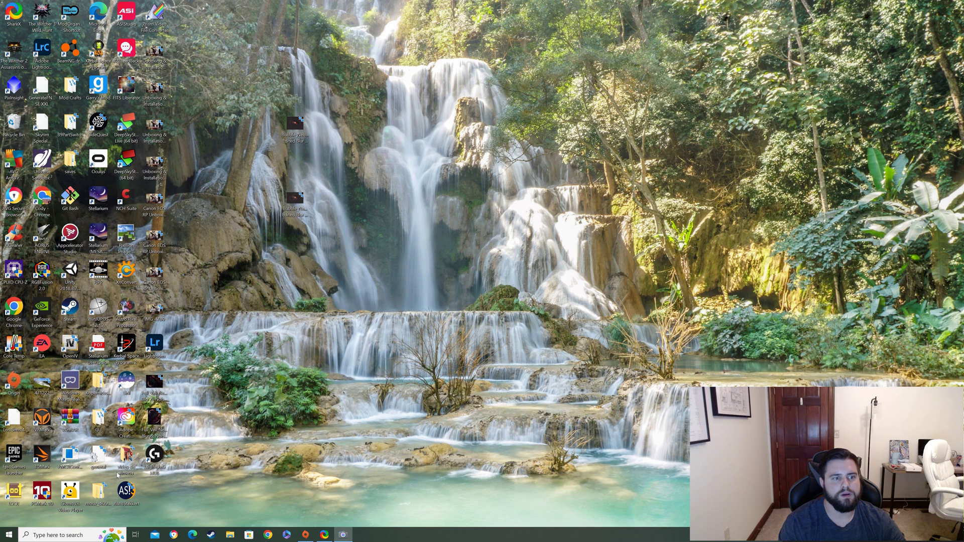
Search for and launch Adobe After Effects 2023 from the taskbar.
{"action": "left_click", "coordinate": [68, 536]}
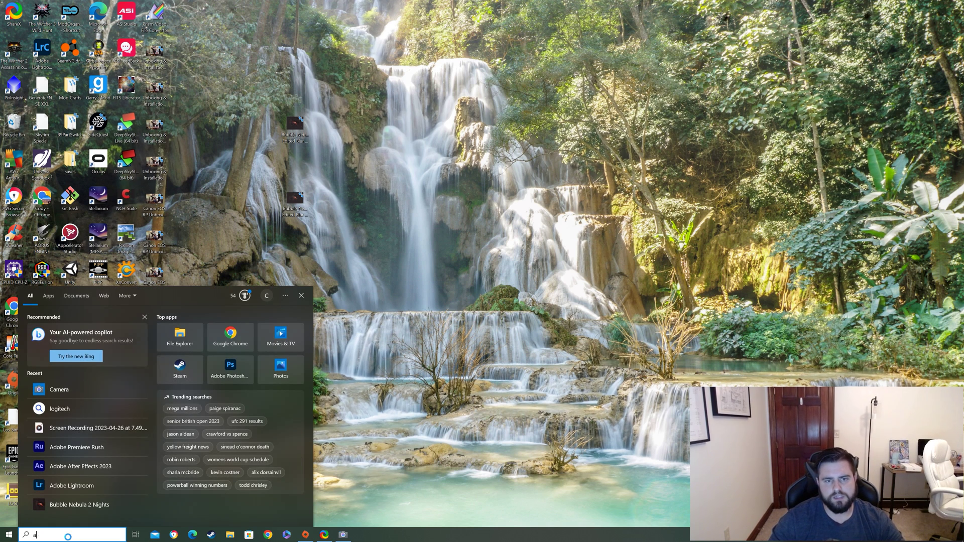
{"action": "type", "text": "ab"}
{"action": "key", "text": "BackSpace"}
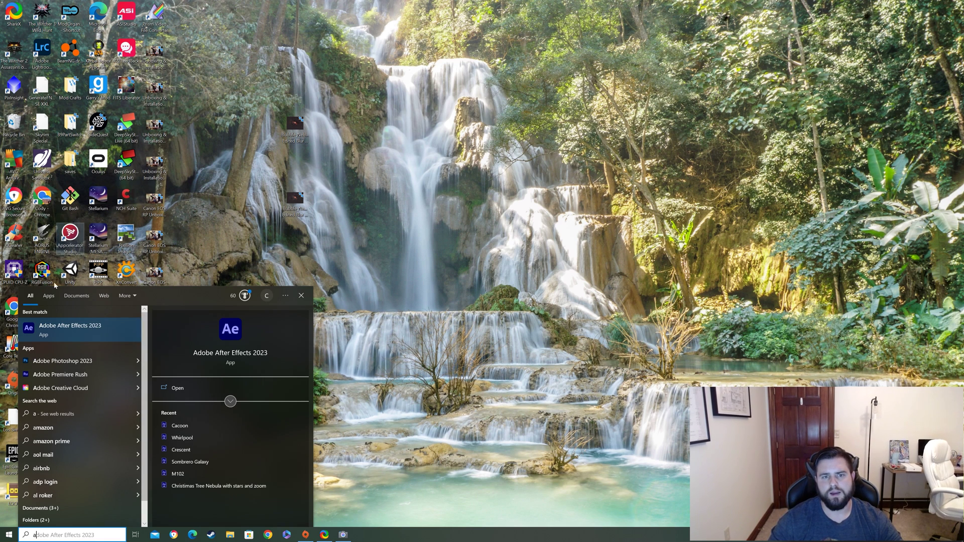
{"action": "left_click", "coordinate": [68, 332]}
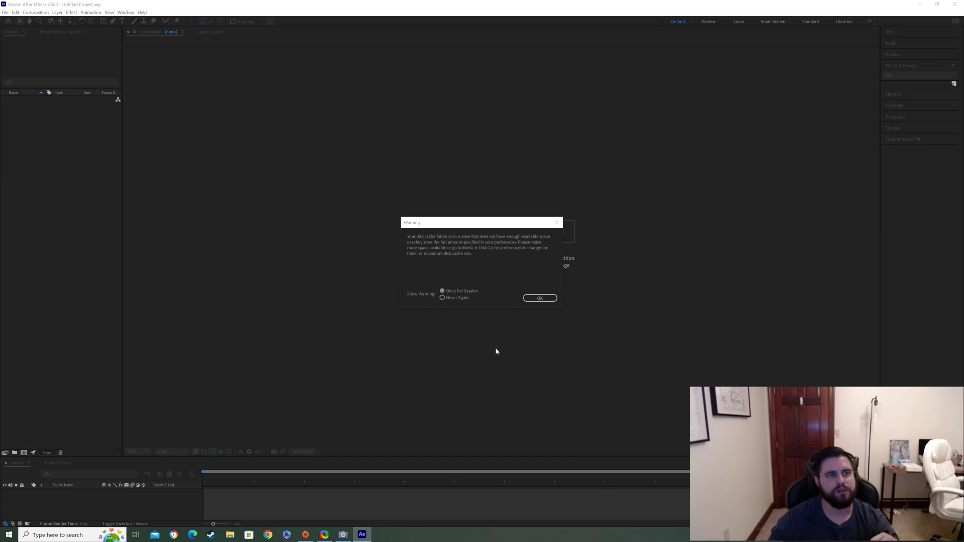
Dismiss the disk cache warning and create a new empty project from the Home screen.
{"action": "left_click", "coordinate": [539, 298]}
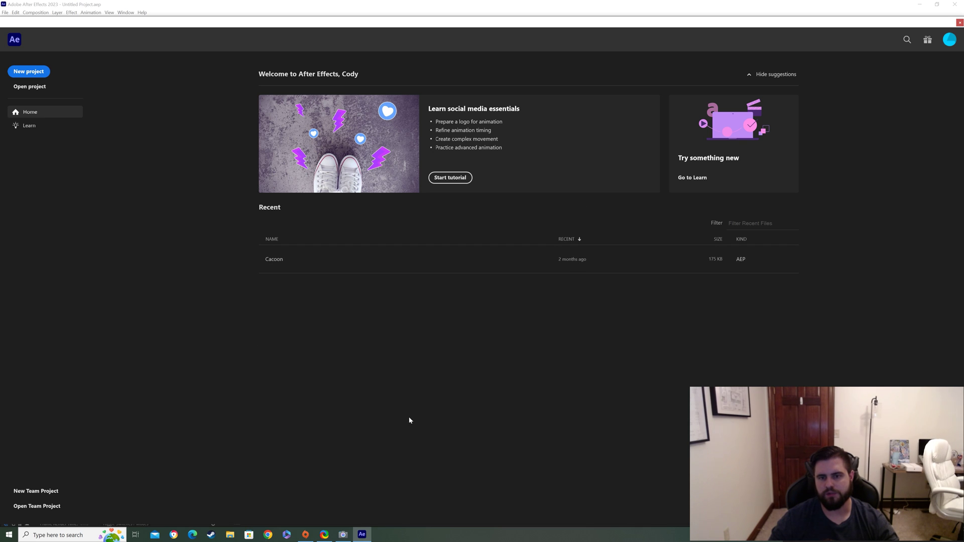
{"action": "left_click", "coordinate": [36, 72]}
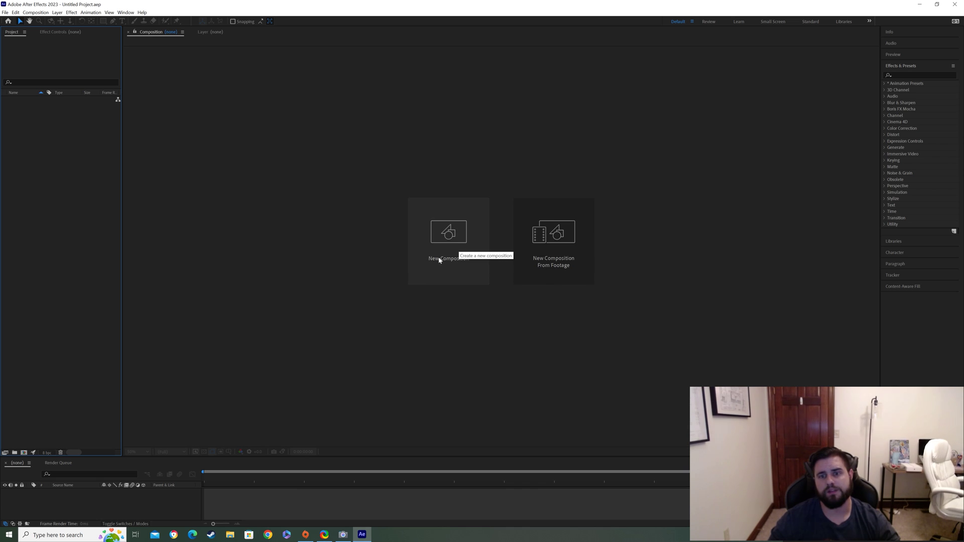
Start a composition from footage and pick the Andromeda_3_Nights TIF in the APP Saves folder.
{"action": "left_click", "coordinate": [570, 244]}
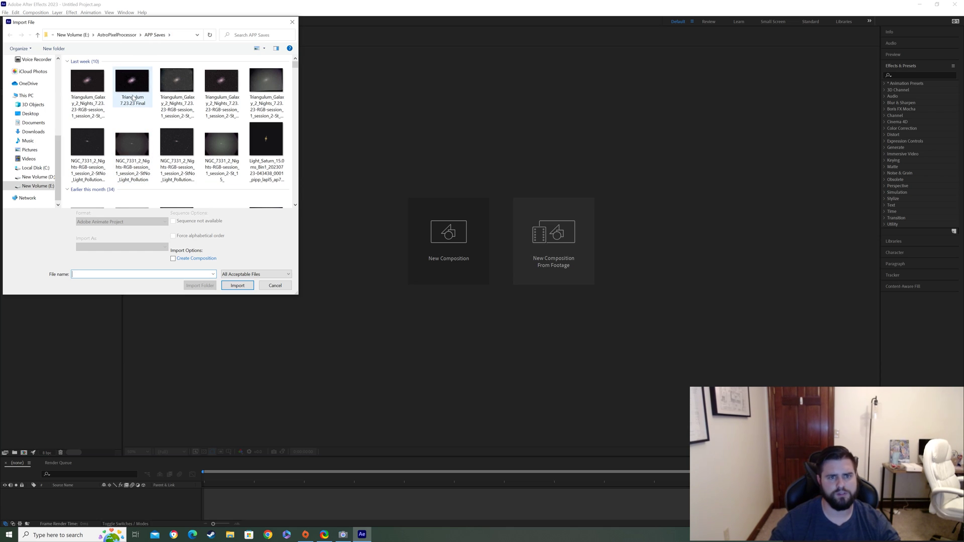
{"action": "mouse_move", "coordinate": [133, 97]}
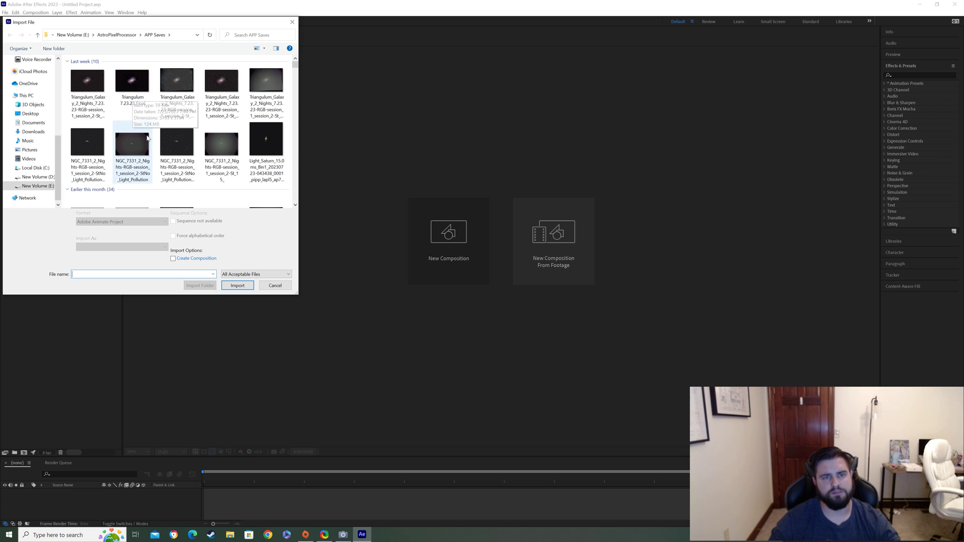
{"action": "scroll", "coordinate": [157, 142], "scroll_direction": "down", "scroll_amount": 5}
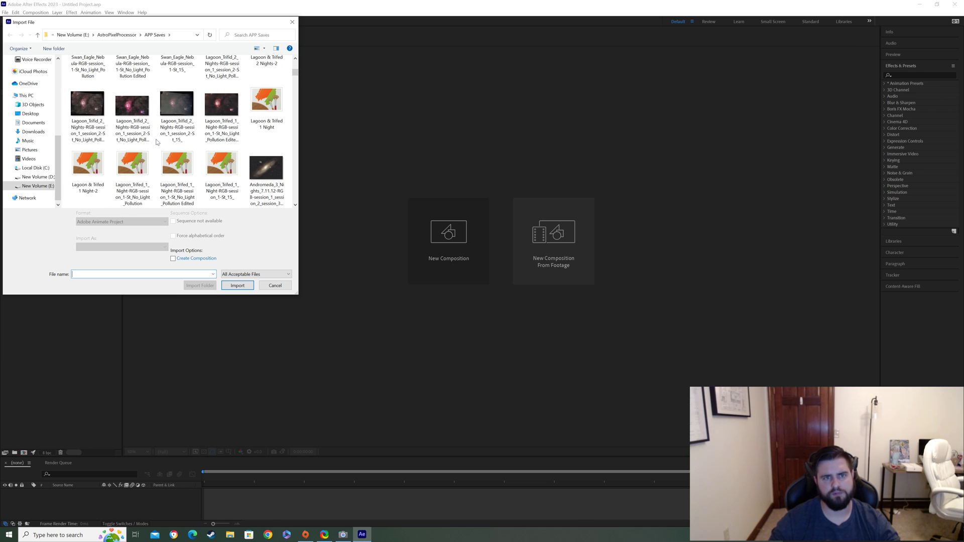
{"action": "scroll", "coordinate": [157, 142], "scroll_direction": "down", "scroll_amount": 1}
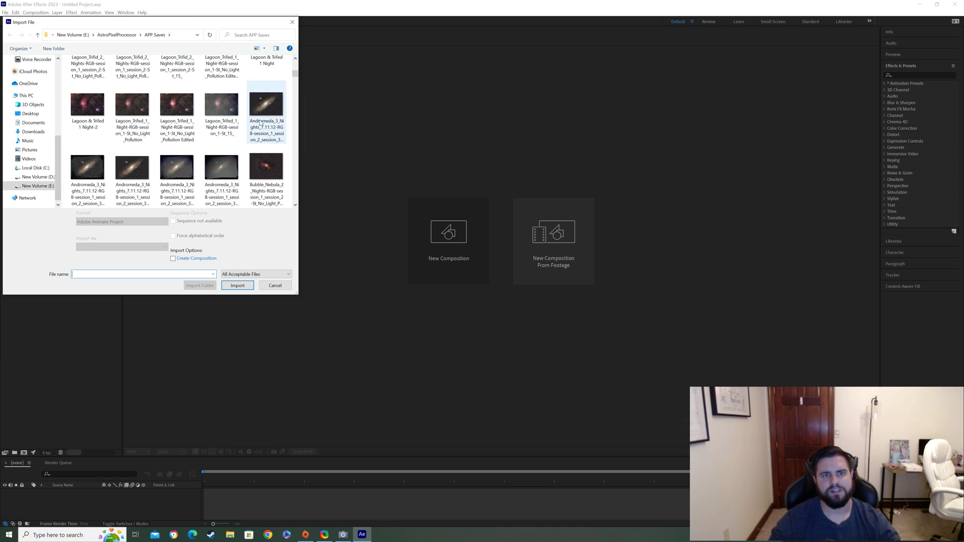
{"action": "scroll", "coordinate": [243, 120], "scroll_direction": "up", "scroll_amount": 3}
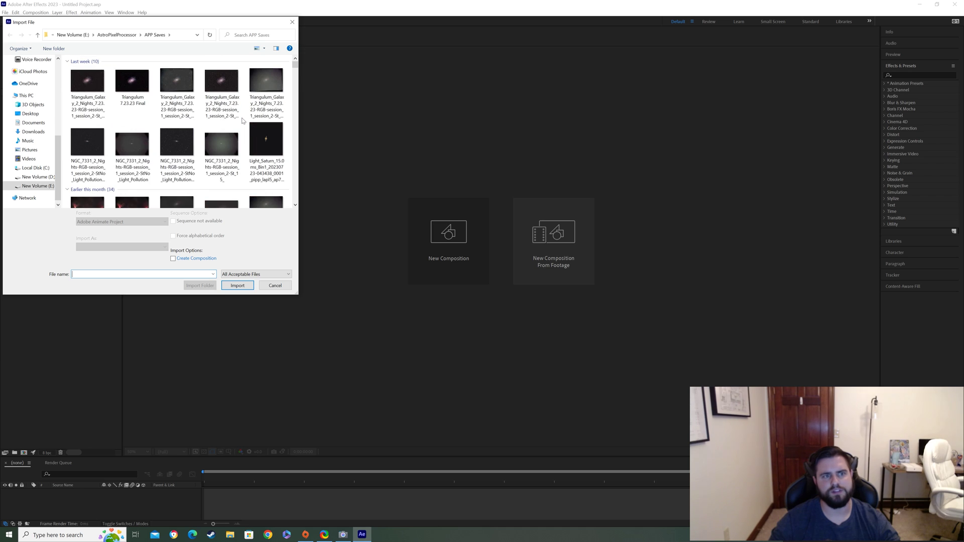
{"action": "scroll", "coordinate": [243, 121], "scroll_direction": "down", "scroll_amount": 10}
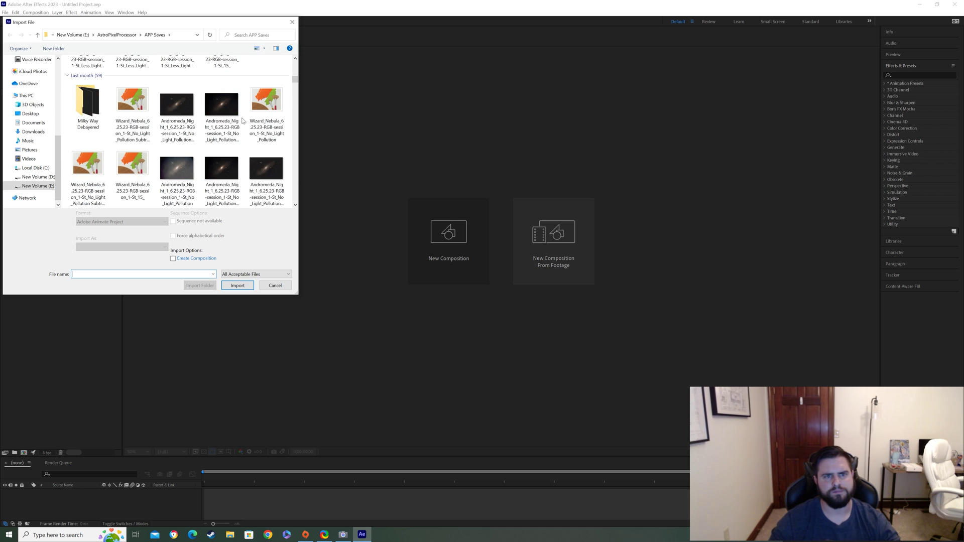
{"action": "scroll", "coordinate": [243, 121], "scroll_direction": "up", "scroll_amount": 5}
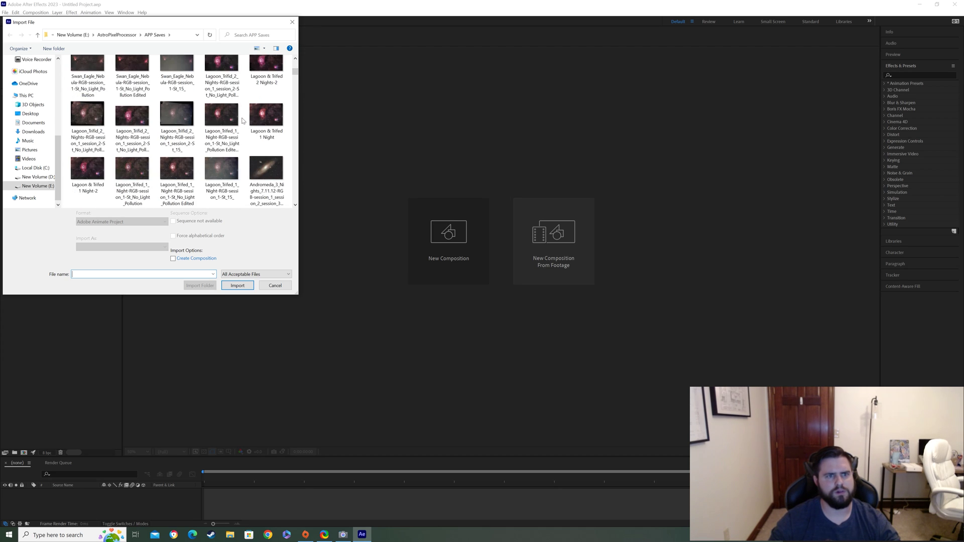
{"action": "scroll", "coordinate": [242, 121], "scroll_direction": "down", "scroll_amount": 1}
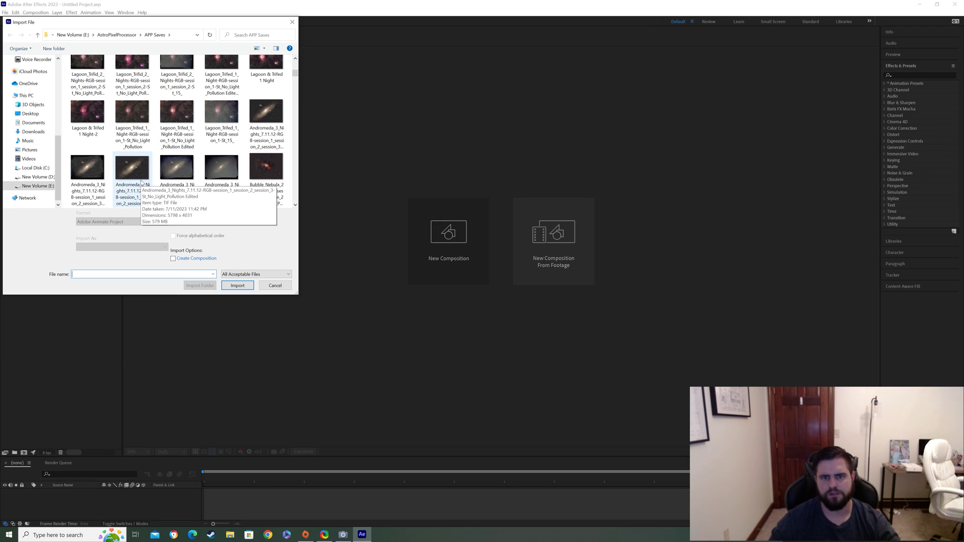
{"action": "left_click", "coordinate": [267, 113]}
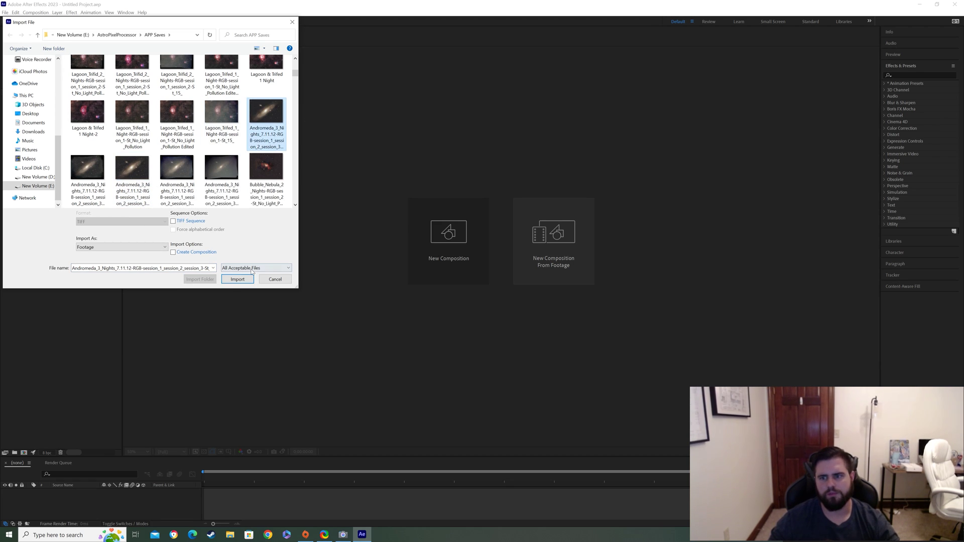
Import the Andromeda TIF and add a comp-size solid, Pale Red Solid 1, above it.
{"action": "left_click", "coordinate": [246, 278]}
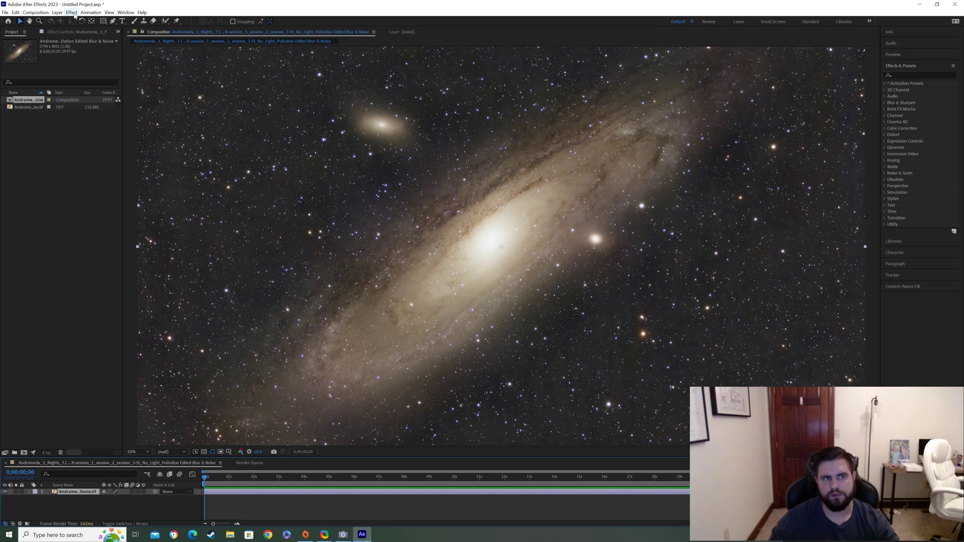
{"action": "left_click", "coordinate": [59, 12]}
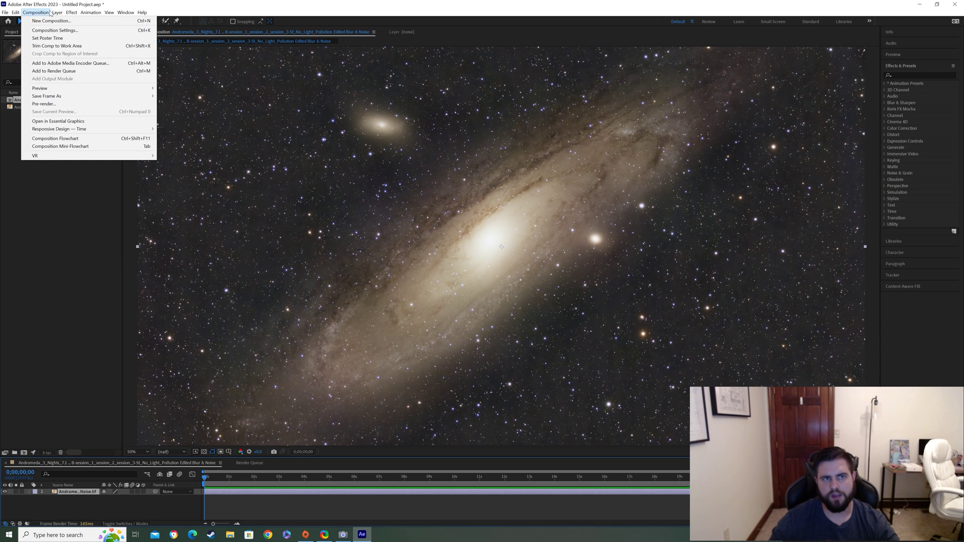
{"action": "mouse_move", "coordinate": [66, 22]}
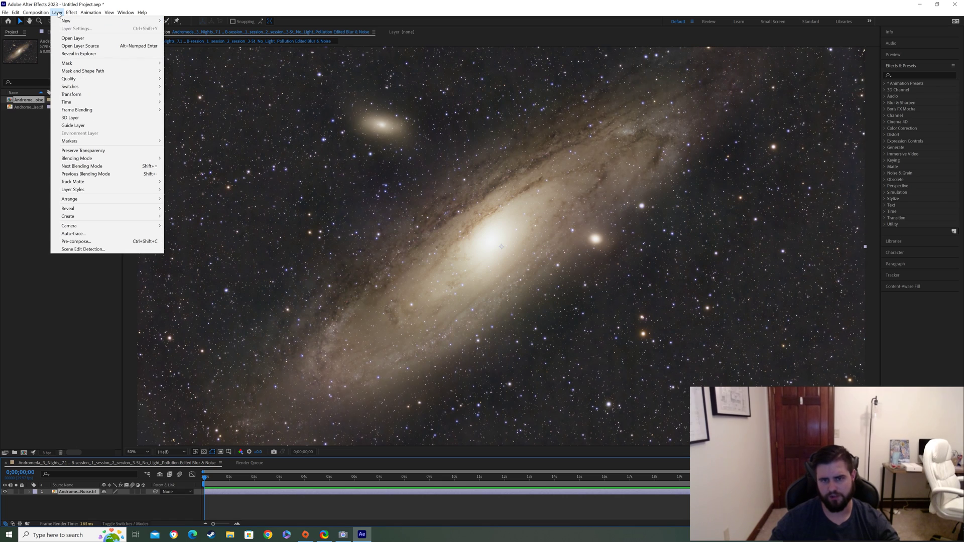
{"action": "mouse_move", "coordinate": [101, 20]}
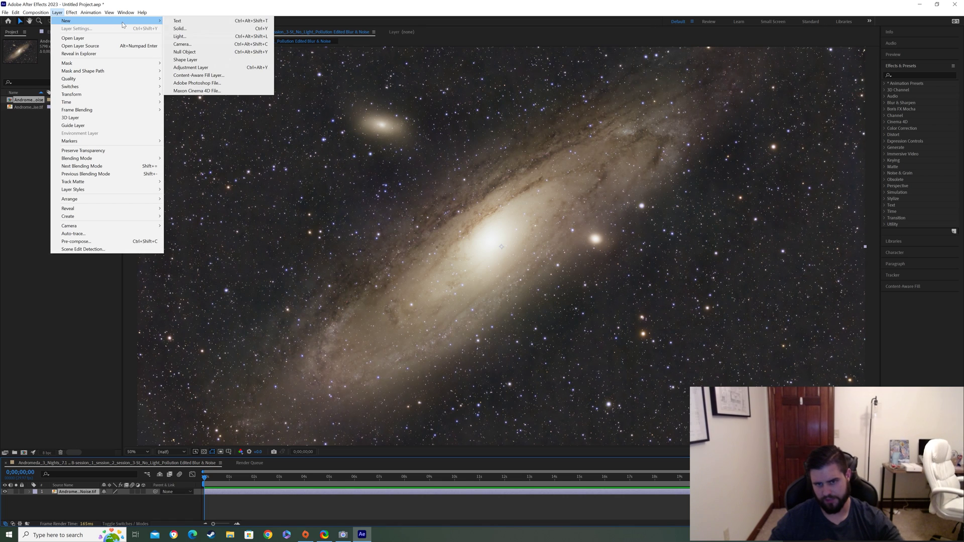
{"action": "left_click", "coordinate": [184, 29]}
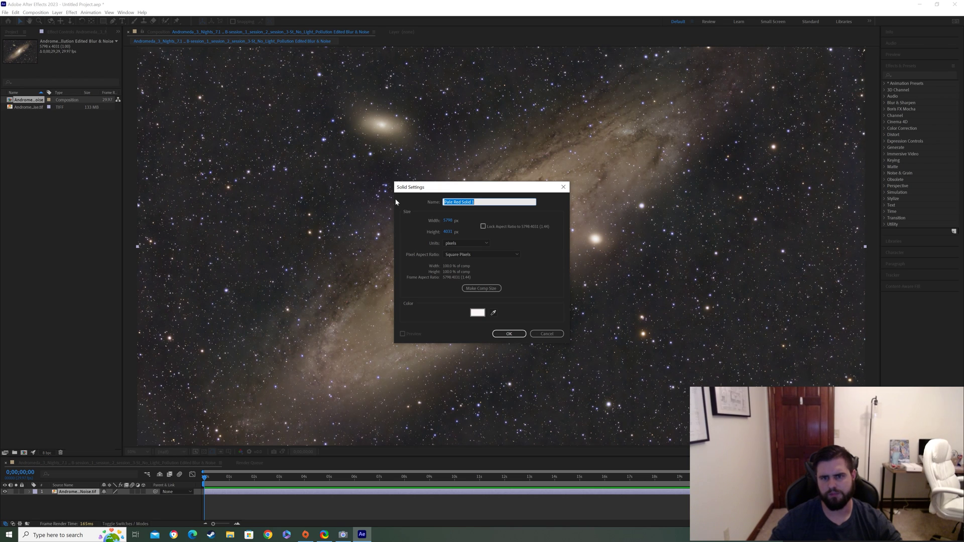
{"action": "left_click", "coordinate": [483, 291]}
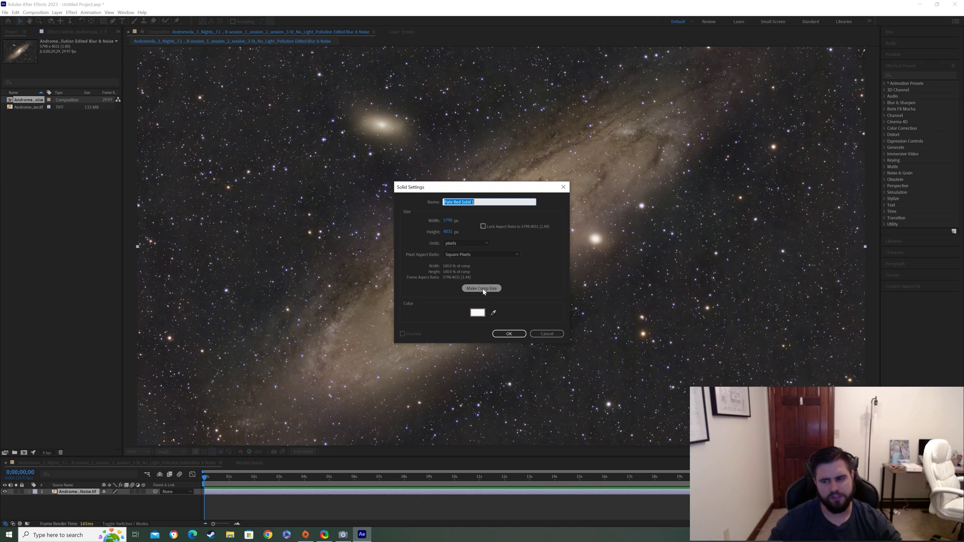
{"action": "left_click", "coordinate": [483, 291]}
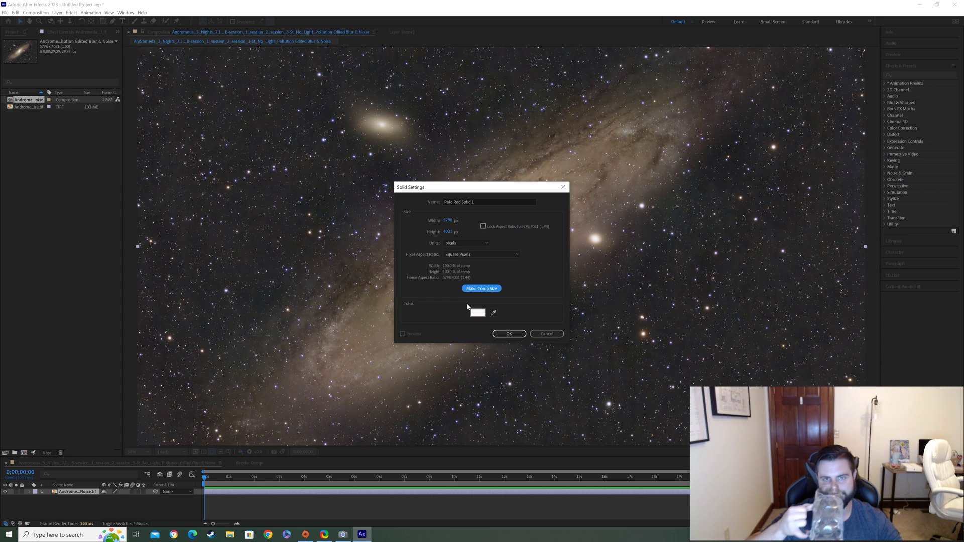
{"action": "left_click", "coordinate": [503, 334]}
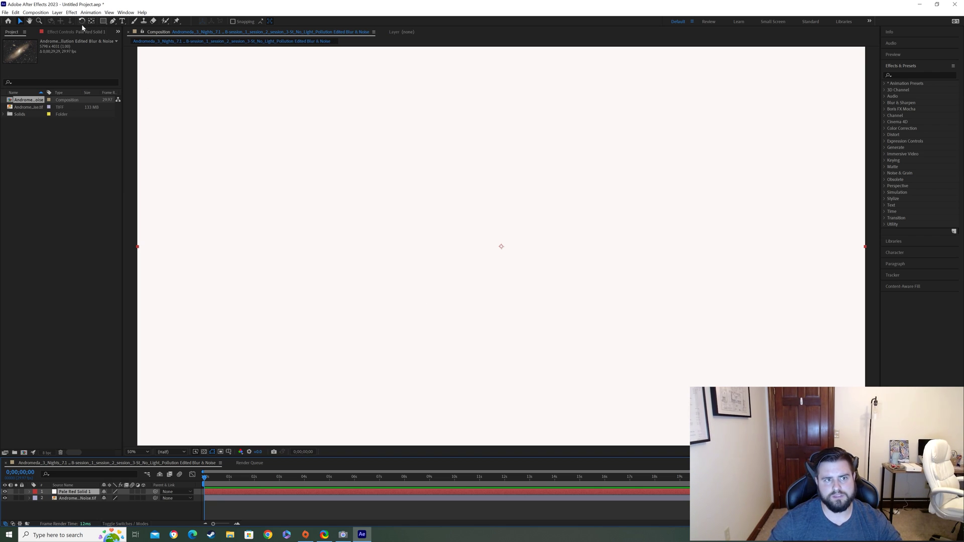
Apply the Simulation effect CC Star Burst to Pale Red Solid 1.
{"action": "left_click", "coordinate": [89, 13]}
{"action": "mouse_move", "coordinate": [76, 11]}
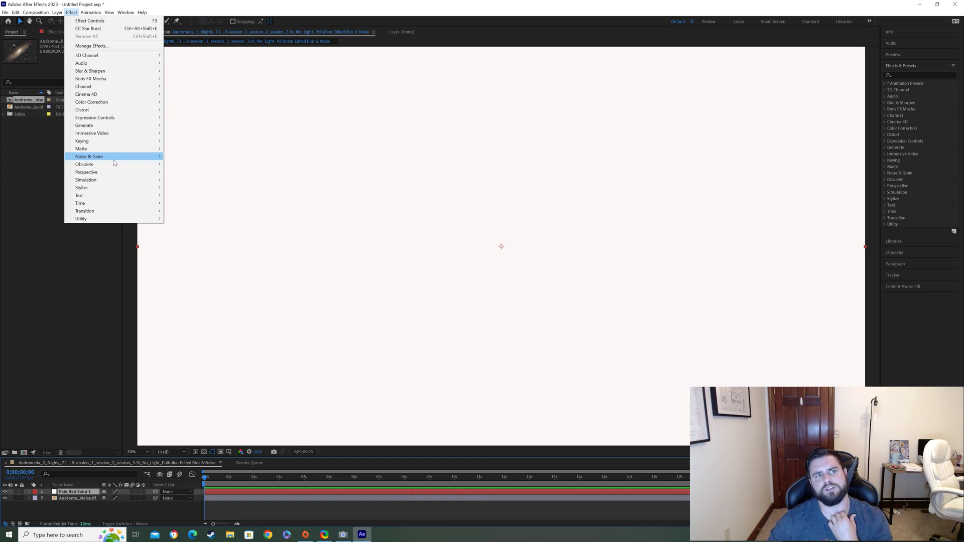
{"action": "mouse_move", "coordinate": [140, 184]}
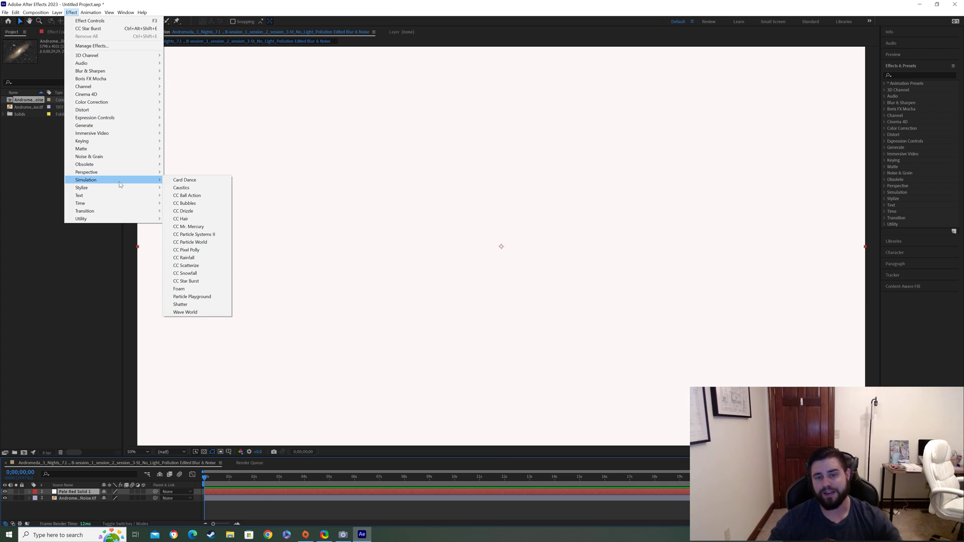
{"action": "left_click", "coordinate": [199, 282]}
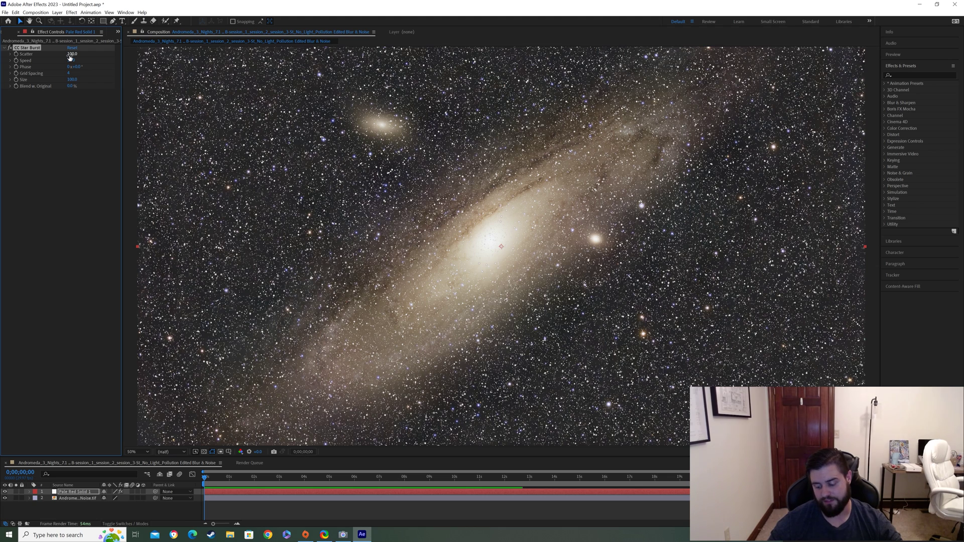
Set the CC Star Burst Scatter to 600.
{"action": "left_click", "coordinate": [70, 55]}
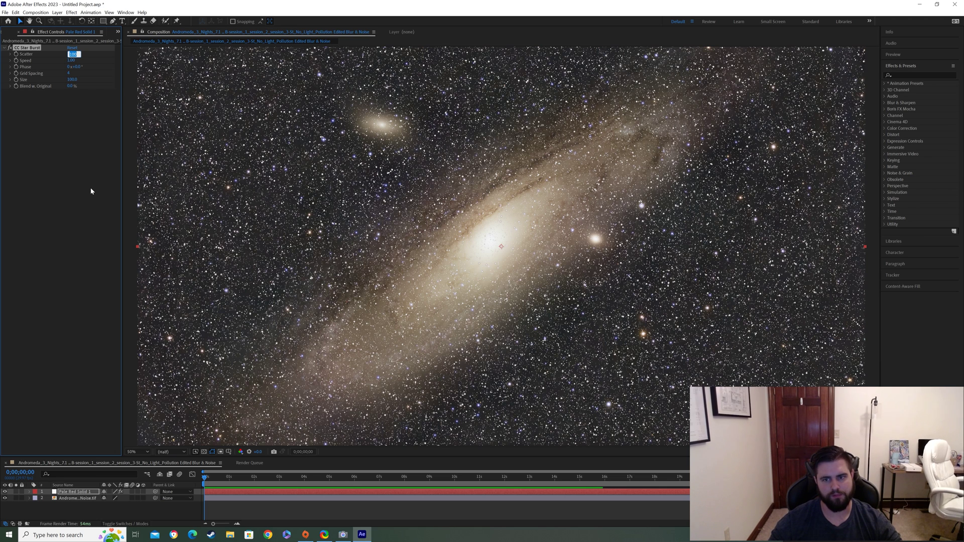
{"action": "type", "text": "60"}
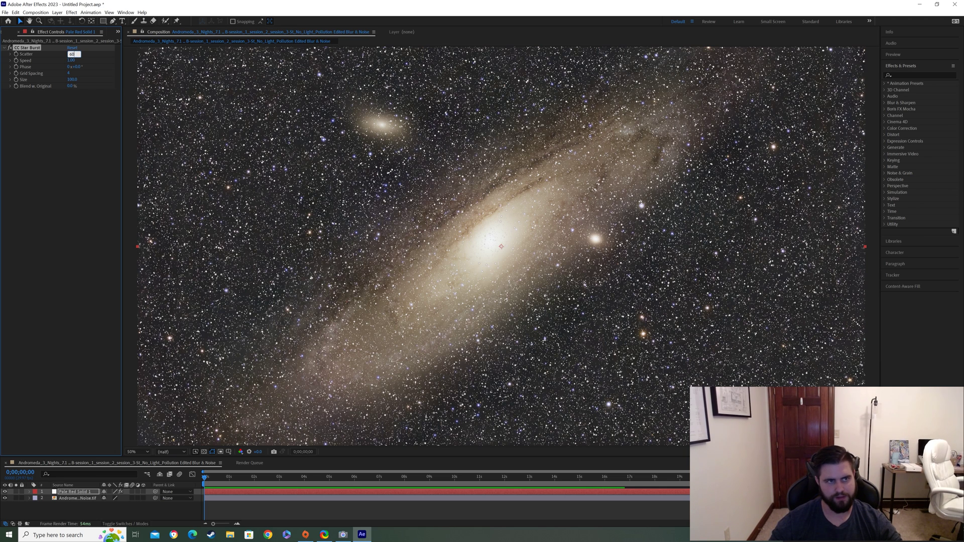
{"action": "type", "text": "0"}
{"action": "key", "text": "Return"}
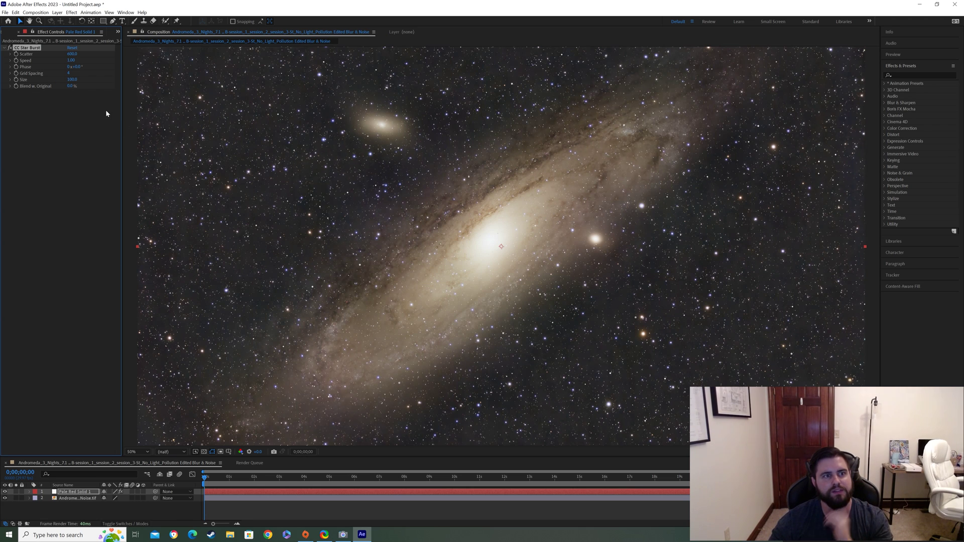
Slow the star burst to a Speed of 0.035, undoing an accidental 0 value.
{"action": "left_click", "coordinate": [71, 60]}
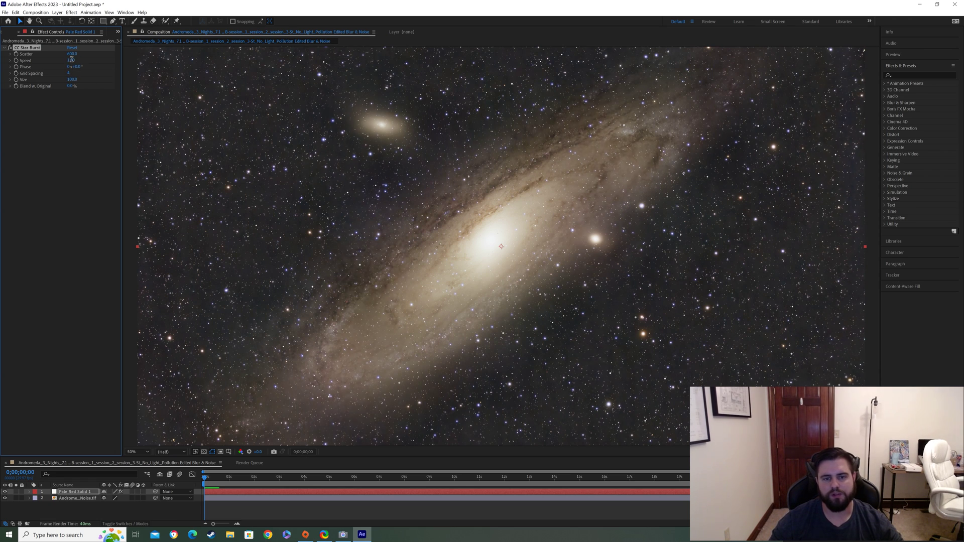
{"action": "left_click", "coordinate": [71, 60]}
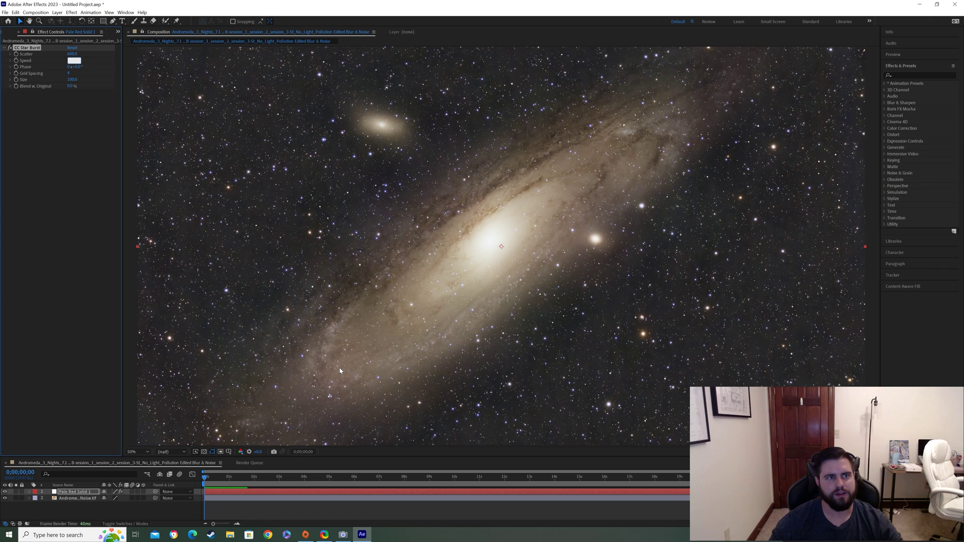
{"action": "left_click", "coordinate": [106, 271]}
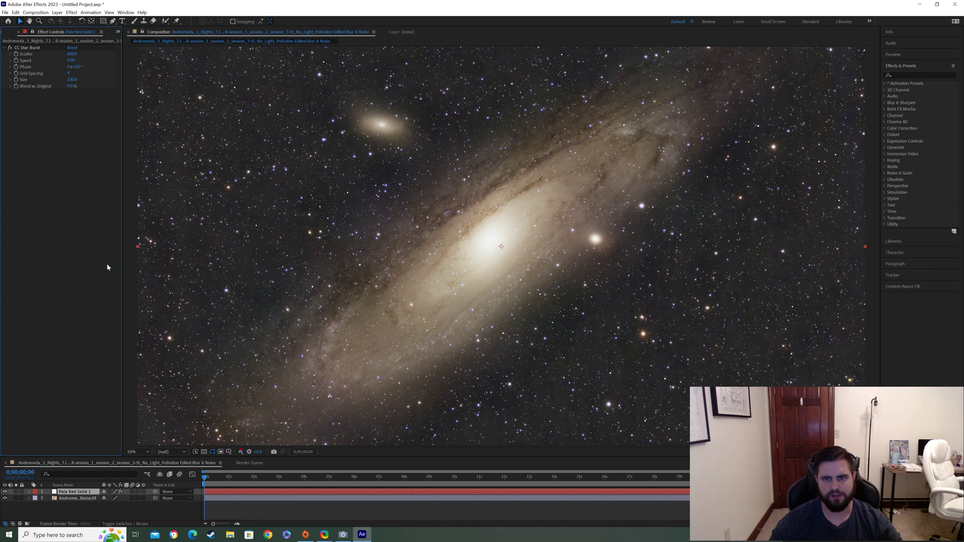
{"action": "key", "text": "ctrl+z"}
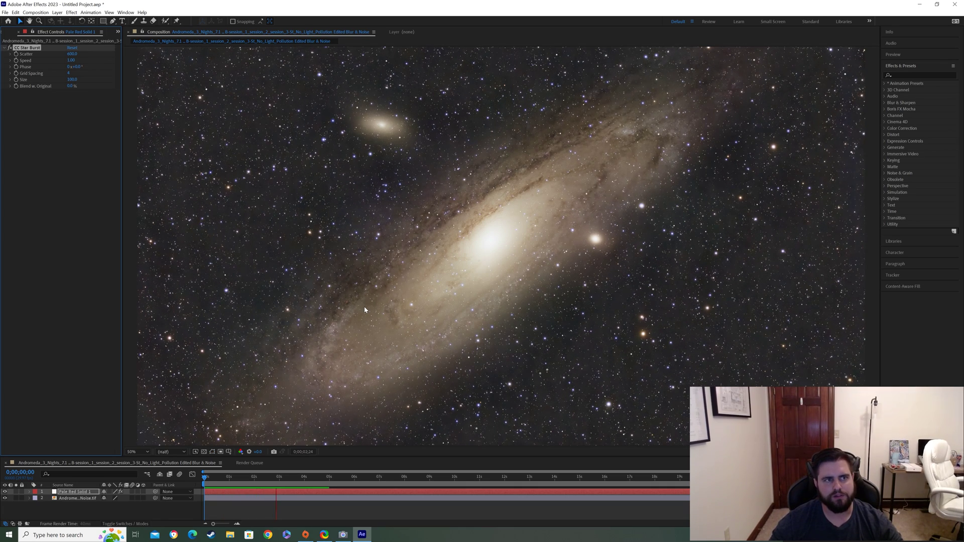
{"action": "key", "text": "space"}
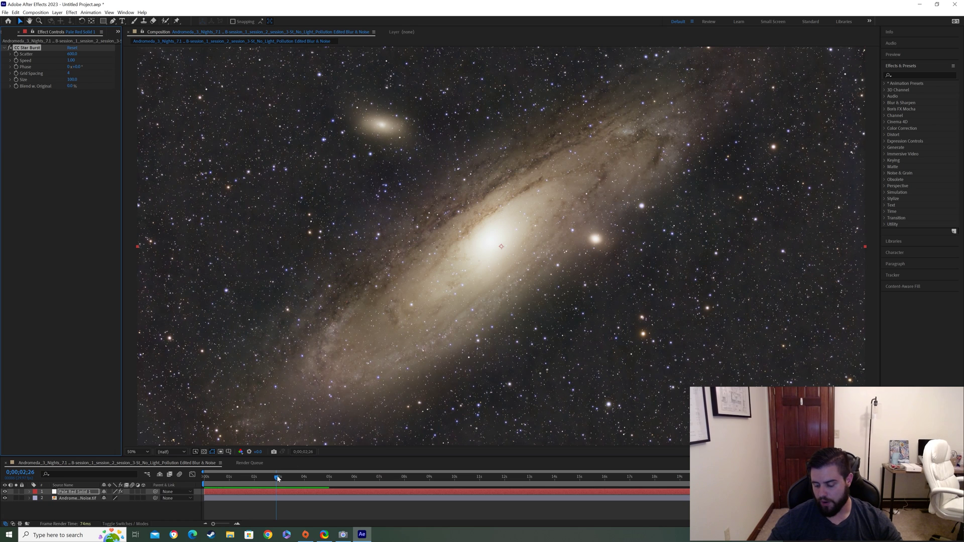
{"action": "left_click_drag", "start_coordinate": [277, 478], "coordinate": [201, 480]}
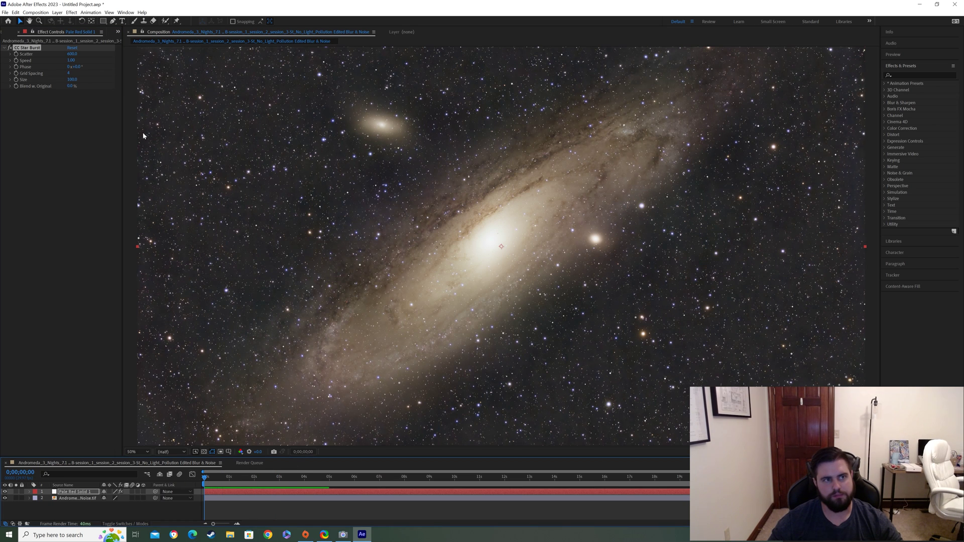
{"action": "left_click", "coordinate": [71, 61]}
{"action": "key", "text": "BackSpace"}
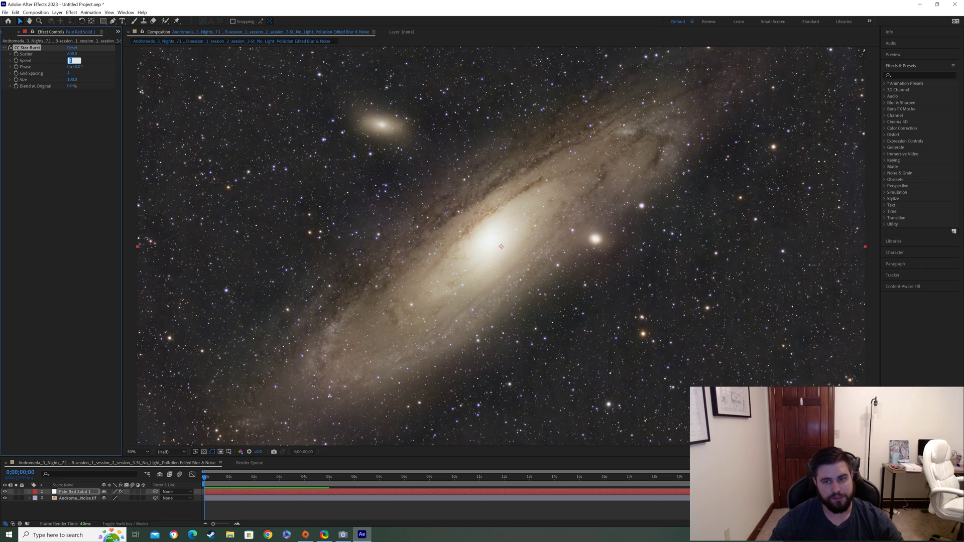
{"action": "type", "text": ".035"}
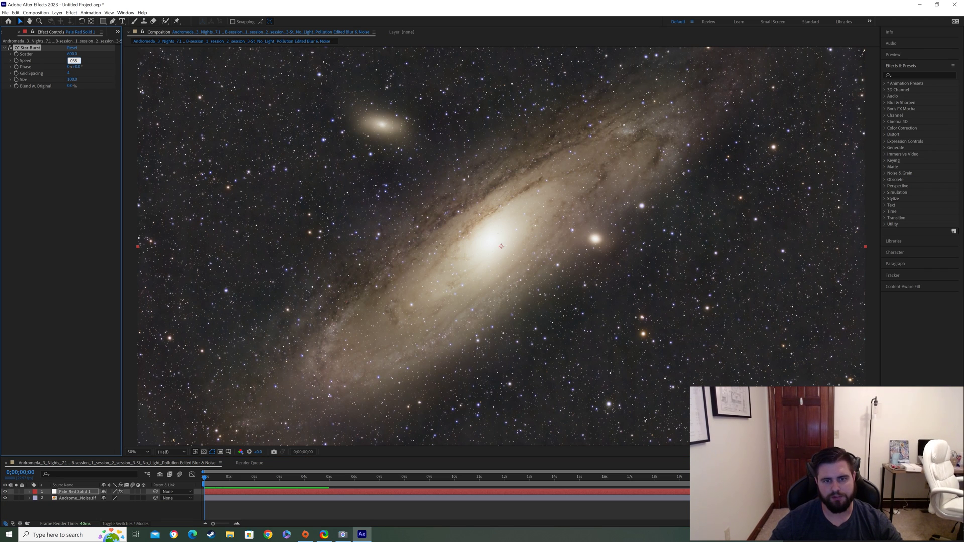
{"action": "key", "text": "Return"}
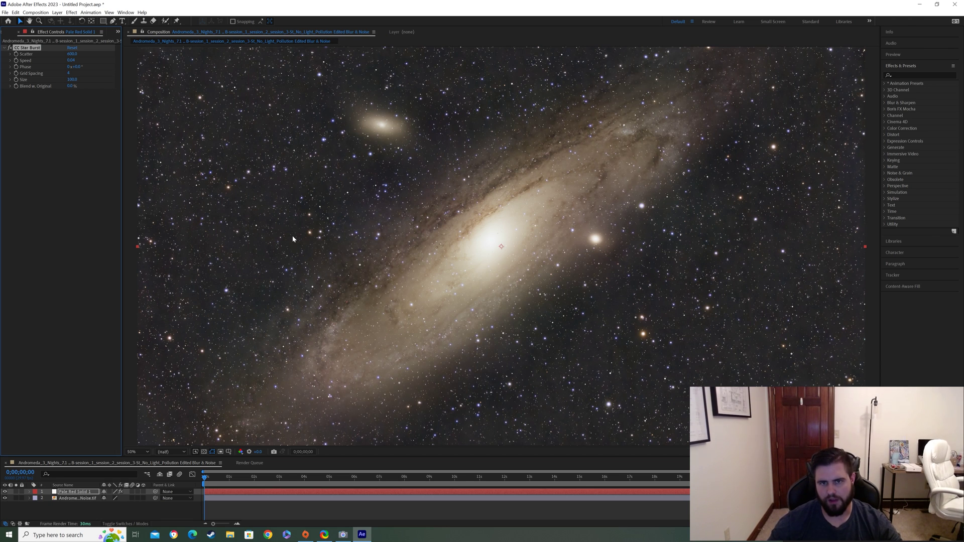
Preview the starfield and enlarge the stars to Size 112.
{"action": "key", "text": "space"}
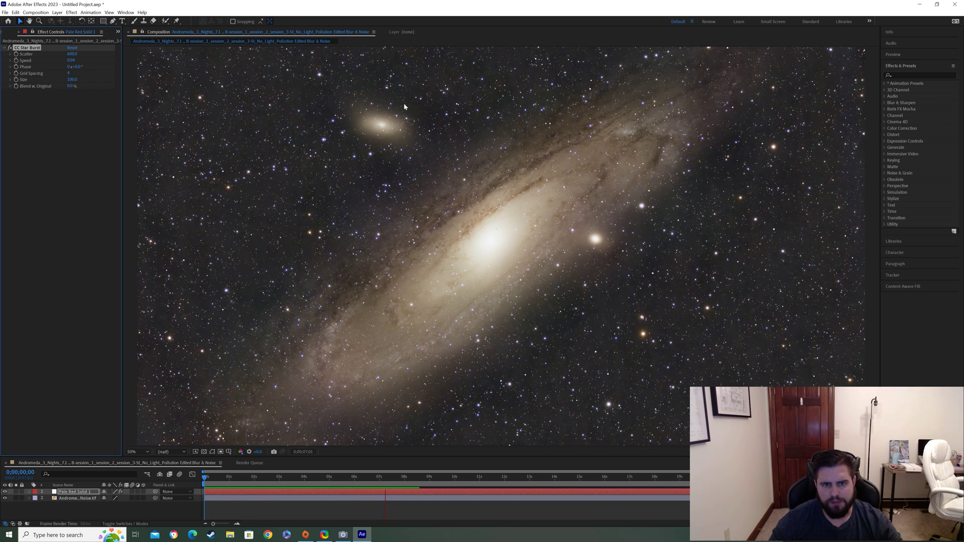
{"action": "key", "text": "space"}
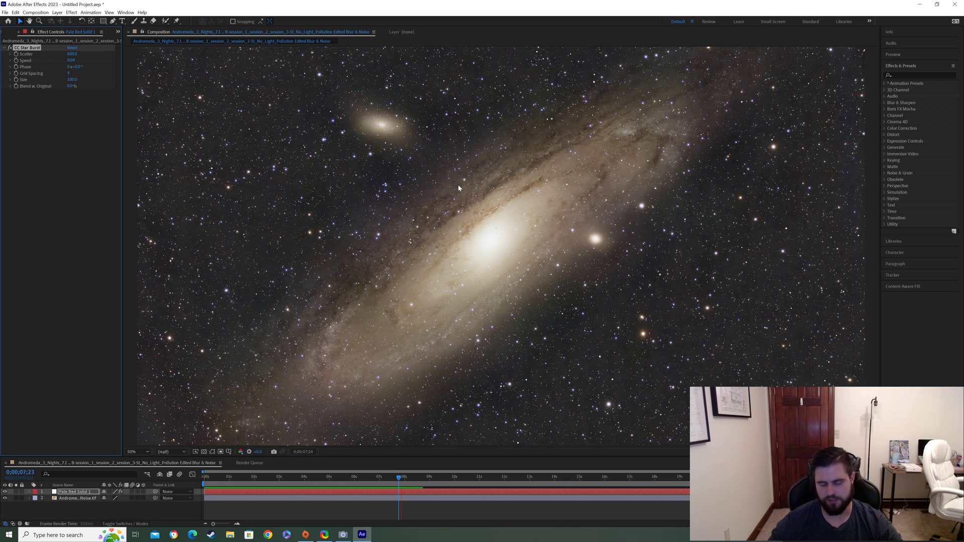
{"action": "key", "text": "space"}
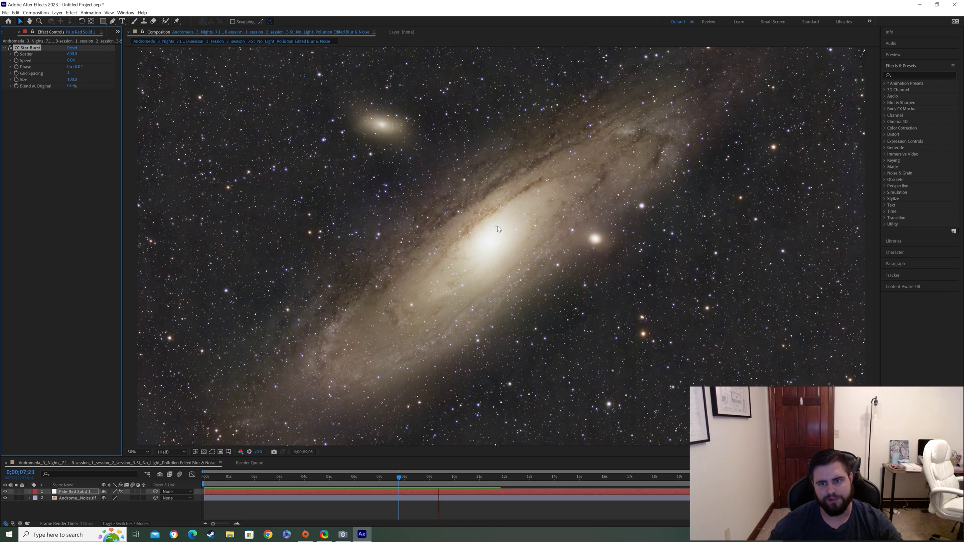
{"action": "left_click", "coordinate": [71, 79]}
{"action": "type", "text": "112"}
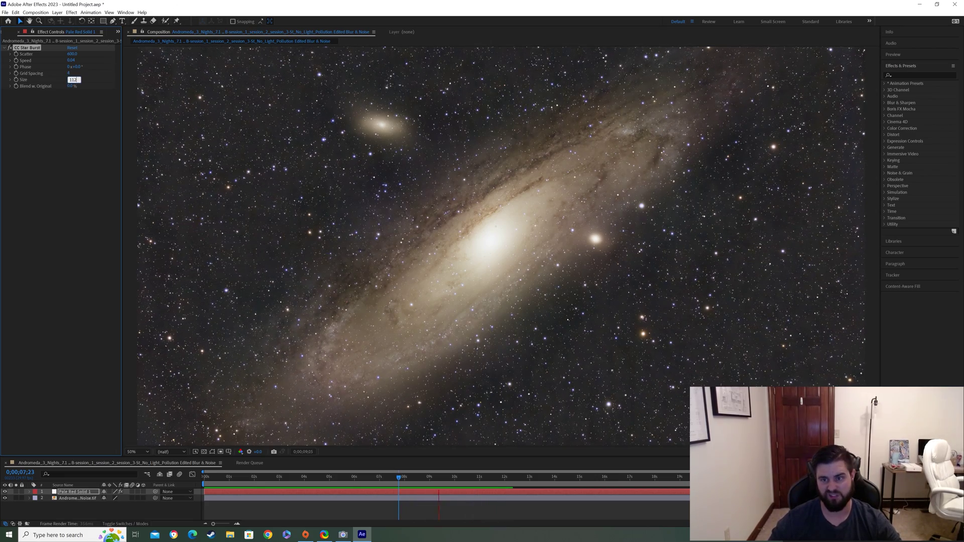
{"action": "key", "text": "Return"}
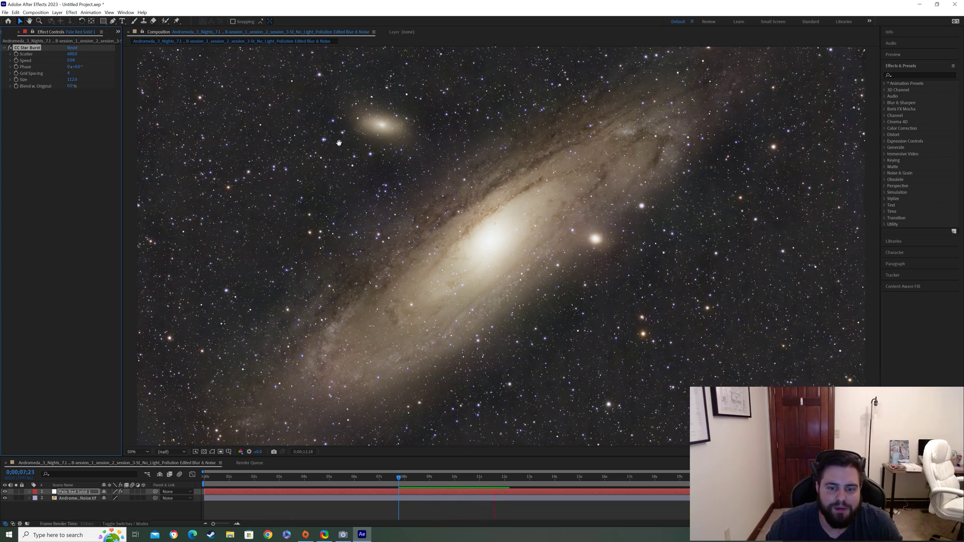
Return to frame 0 and reveal the Andromeda layer's Scale and Position properties.
{"action": "key", "text": "space"}
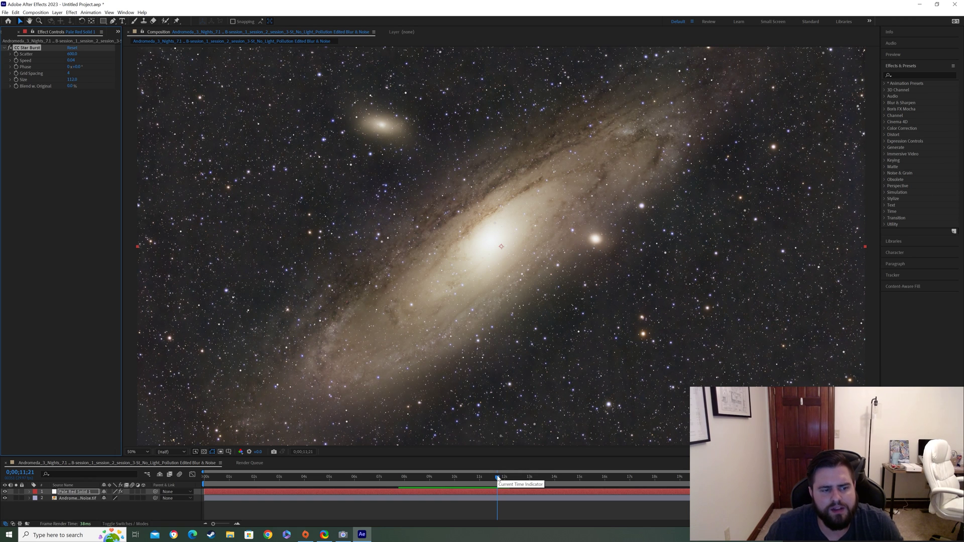
{"action": "left_click_drag", "start_coordinate": [498, 481], "coordinate": [196, 483]}
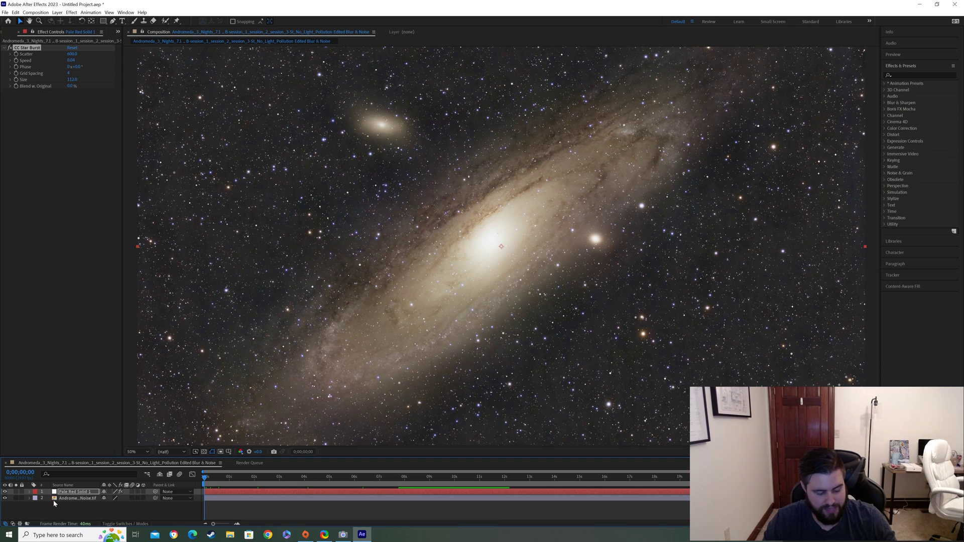
{"action": "left_click", "coordinate": [66, 499]}
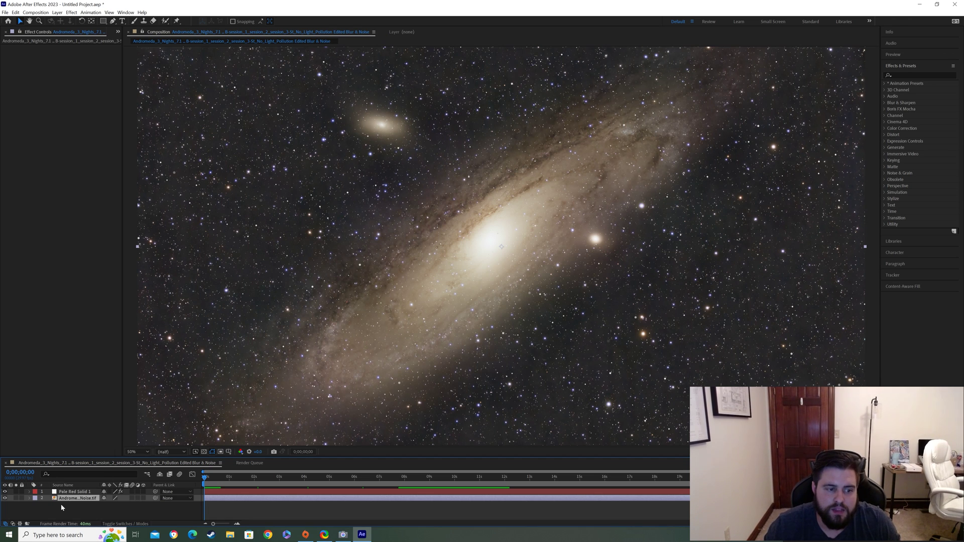
{"action": "key", "text": "s"}
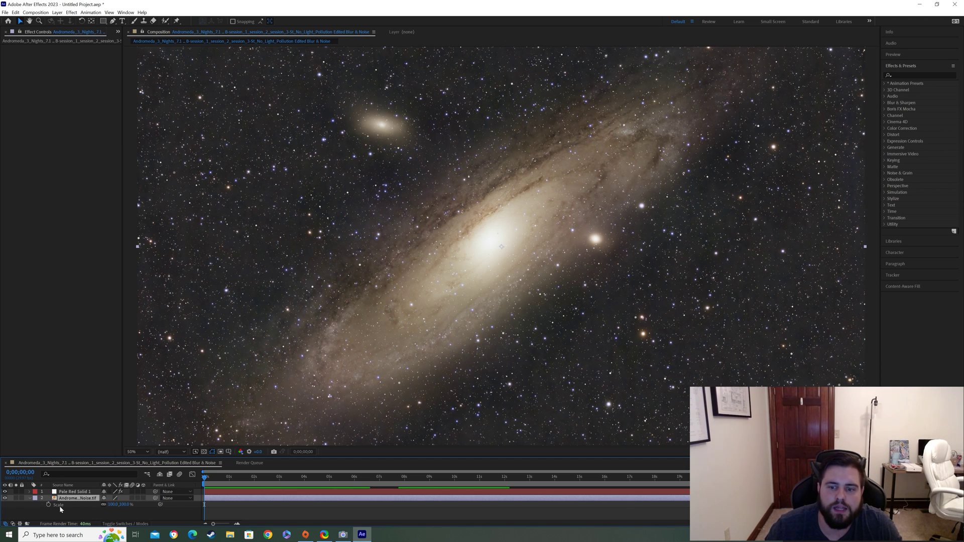
{"action": "key", "text": "shift+p"}
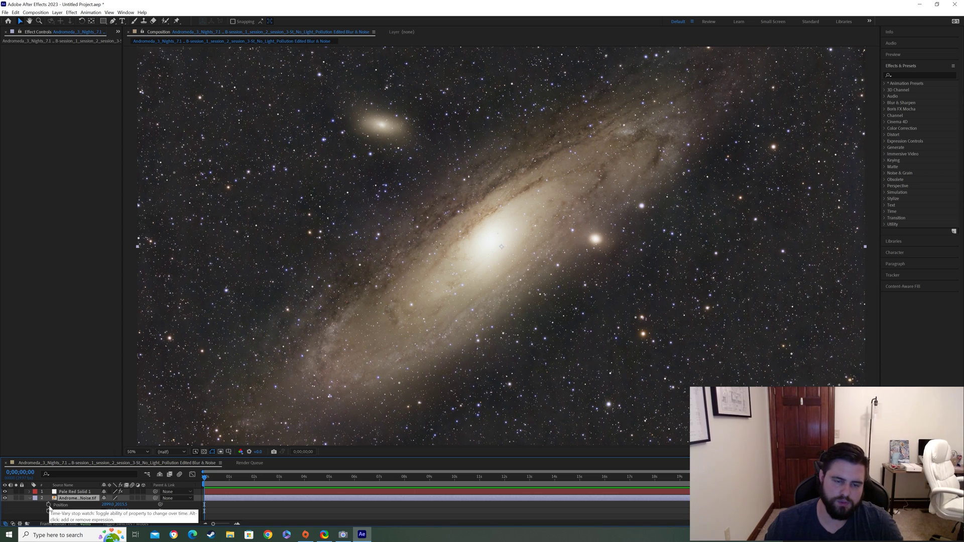
Keyframe Position and Scale at 0s, then set Scale to 200% at the end.
{"action": "left_click", "coordinate": [48, 505]}
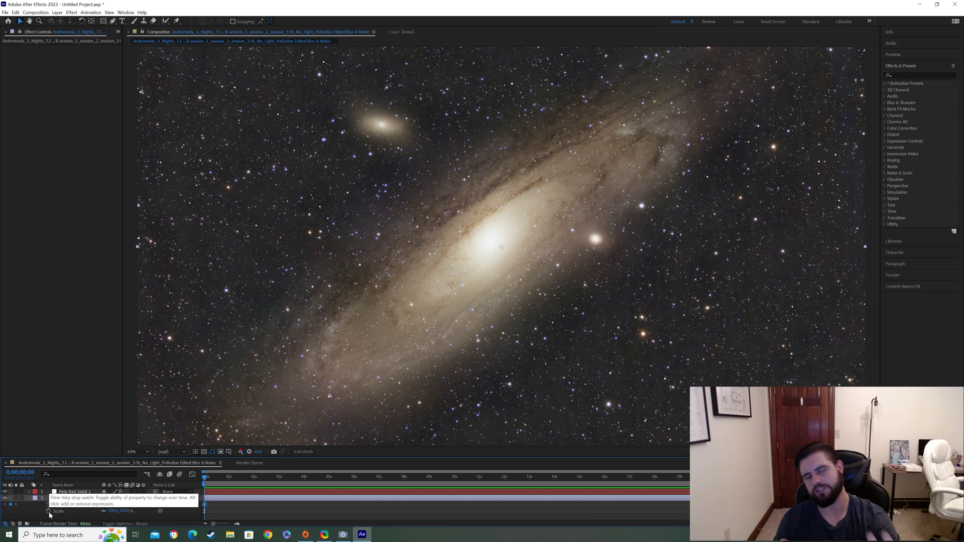
{"action": "left_click", "coordinate": [48, 512]}
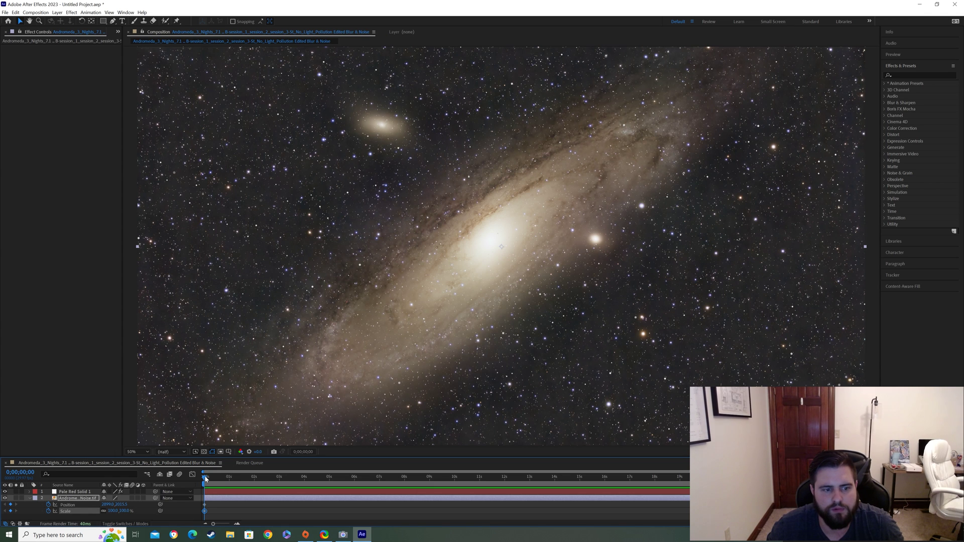
{"action": "left_click_drag", "start_coordinate": [205, 480], "coordinate": [952, 505]}
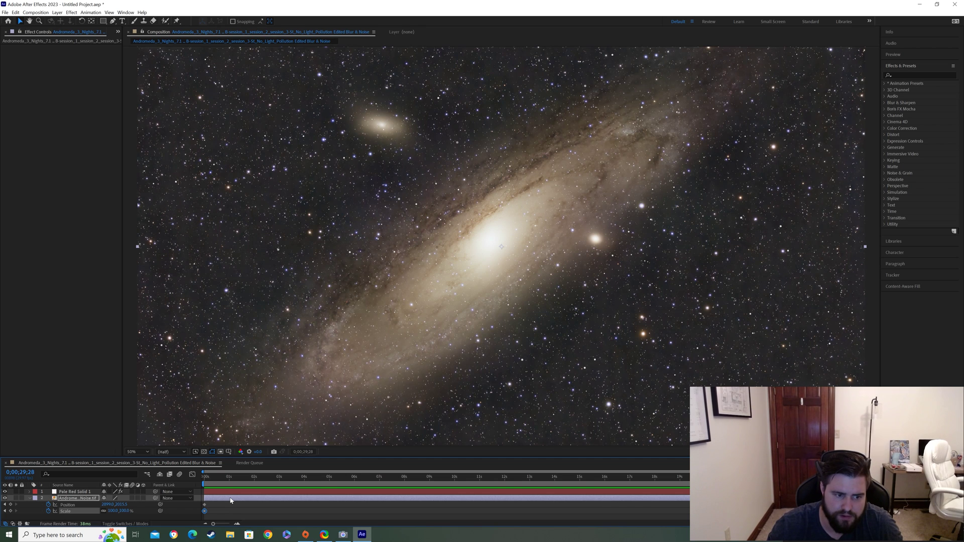
{"action": "left_click", "coordinate": [123, 511]}
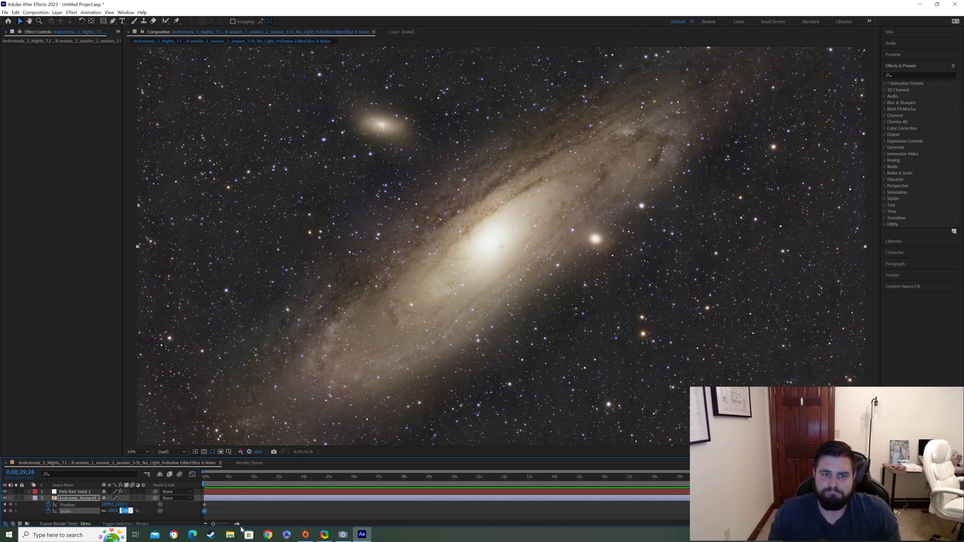
{"action": "type", "text": "200"}
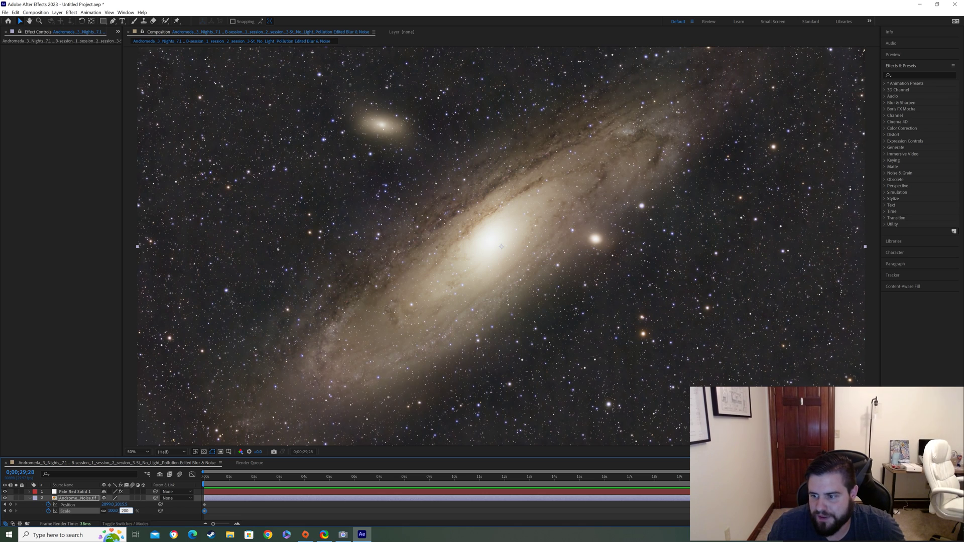
{"action": "key", "text": "Return"}
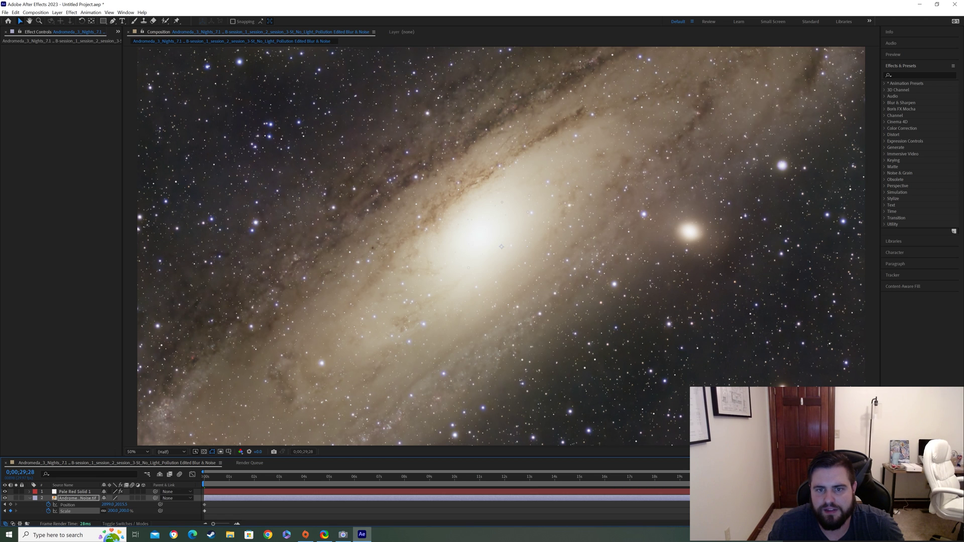
Scrub the timeline to preview the zoom-in, ending back at the first frame.
{"action": "left_click_drag", "start_coordinate": [680, 476], "coordinate": [603, 479]}
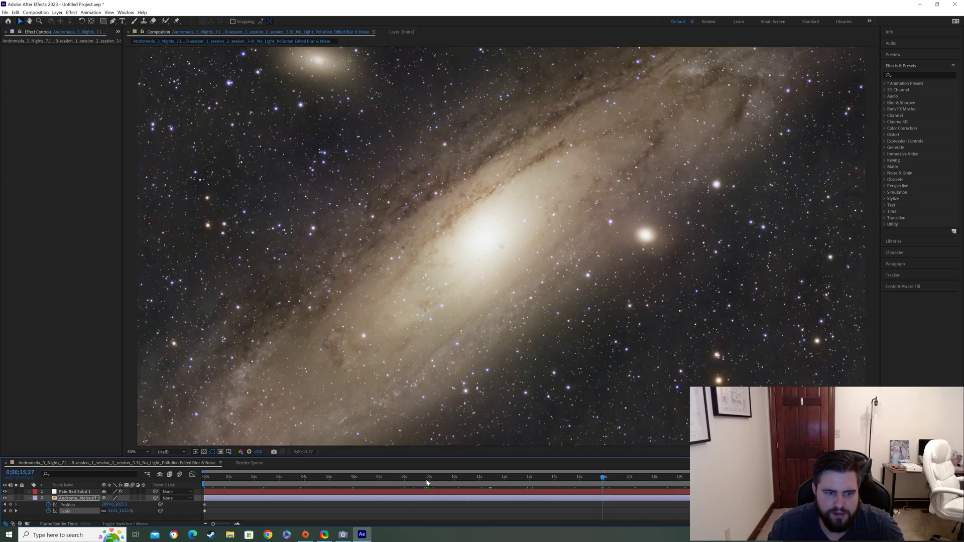
{"action": "left_click_drag", "start_coordinate": [427, 483], "coordinate": [205, 480]}
{"action": "left_click_drag", "start_coordinate": [340, 483], "coordinate": [205, 479]}
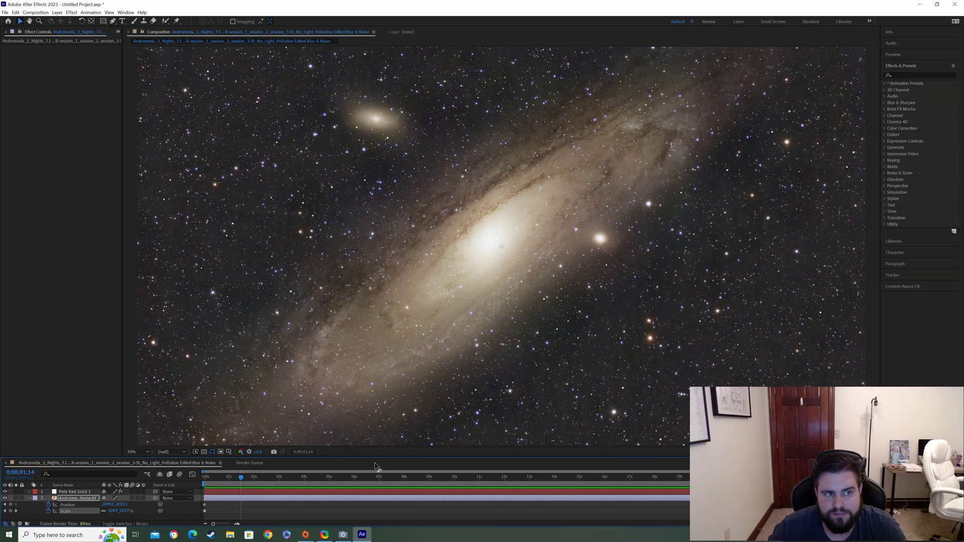
Add the Andromeda comp to the Render Queue with the H.264 – Match Render Settings – 40 Mbps preset.
{"action": "left_click", "coordinate": [241, 478]}
{"action": "left_click_drag", "start_coordinate": [241, 478], "coordinate": [161, 478]}
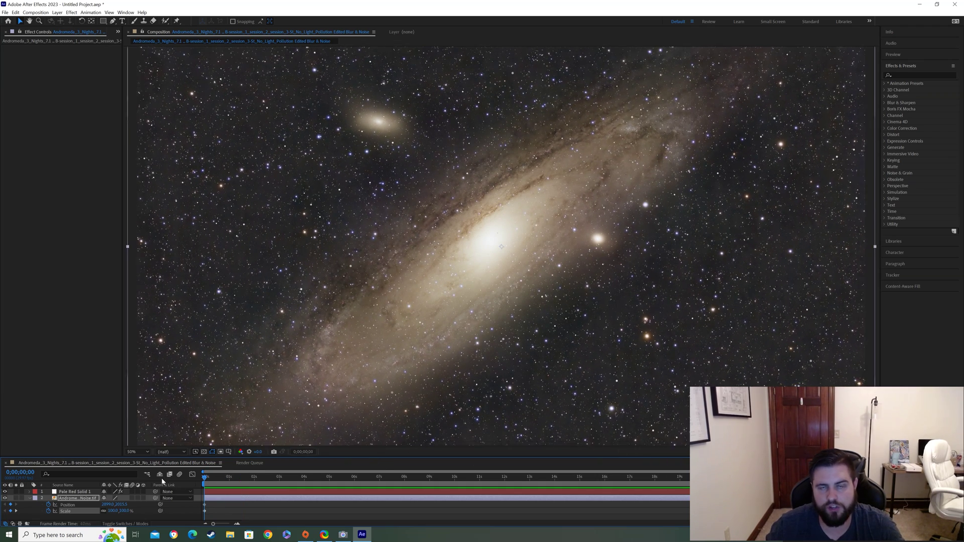
{"action": "left_click", "coordinate": [41, 13]}
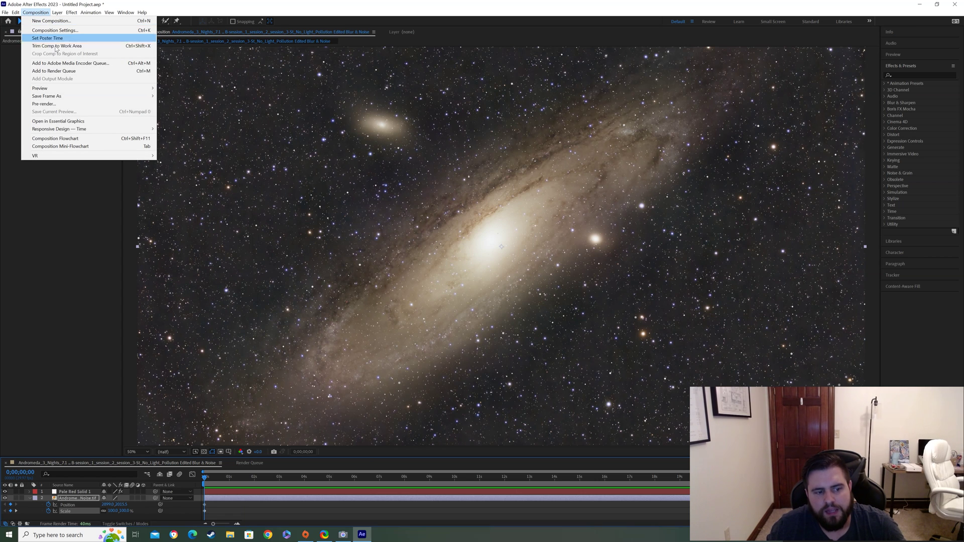
{"action": "left_click", "coordinate": [65, 73]}
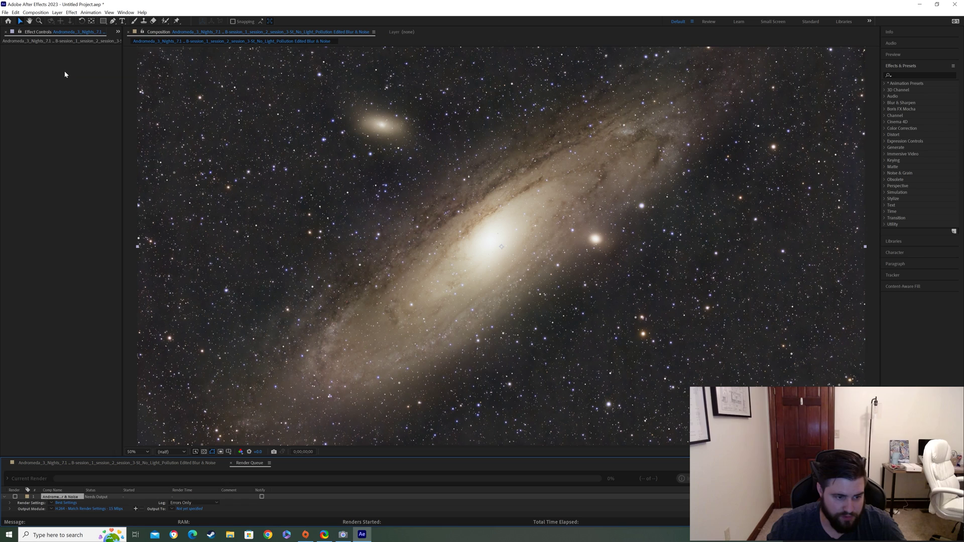
{"action": "left_click", "coordinate": [52, 510]}
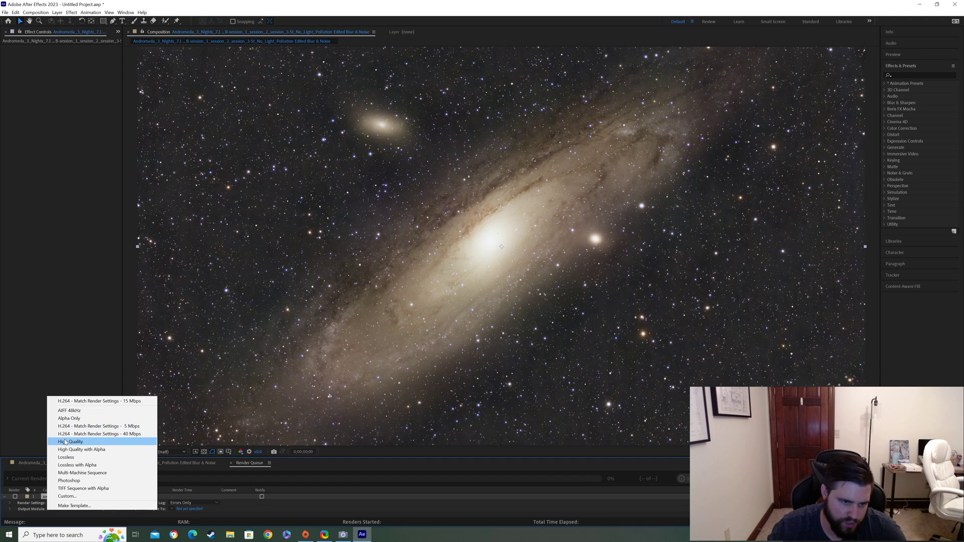
{"action": "left_click", "coordinate": [93, 435]}
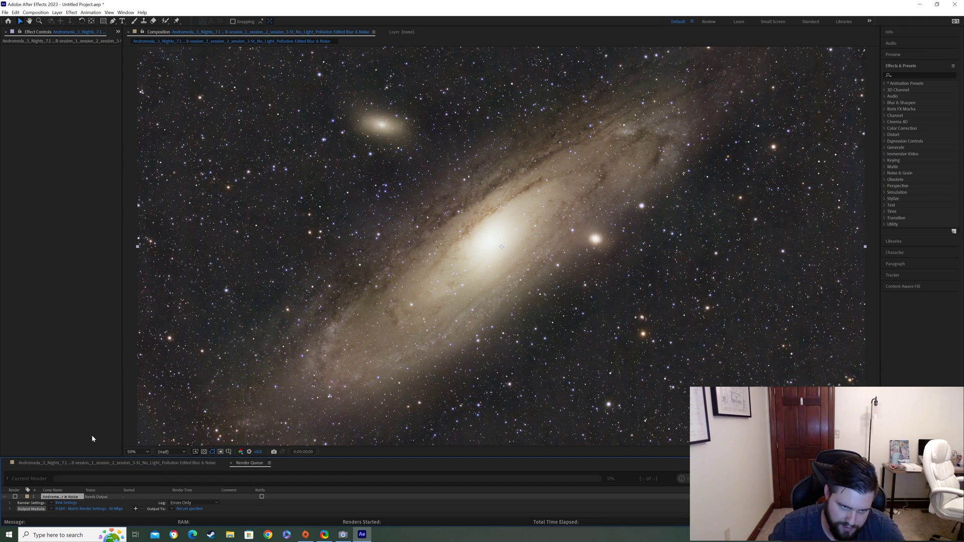
Name the render output 'Andromeda Zoom Effect' and save it in the After Effects Finished Renders folder.
{"action": "left_click", "coordinate": [176, 510]}
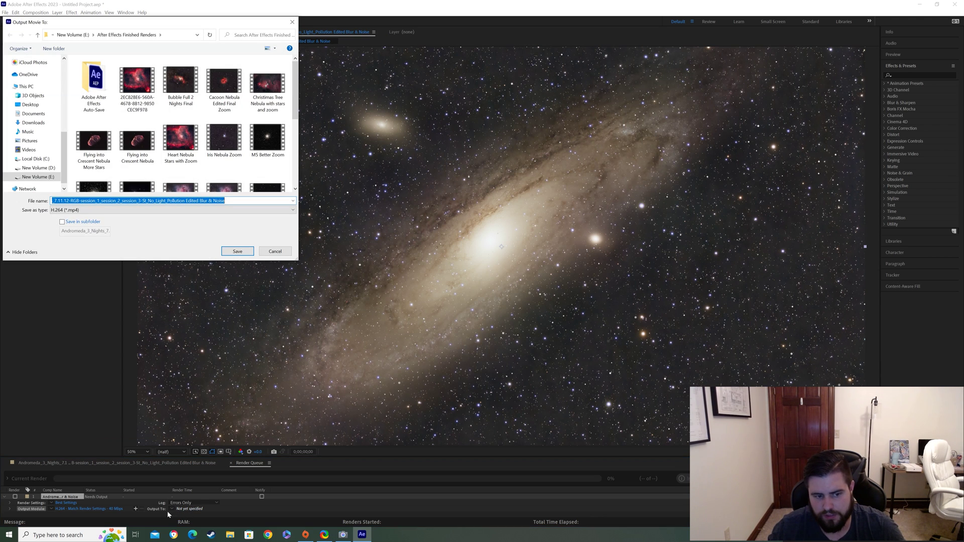
{"action": "left_click", "coordinate": [275, 251]}
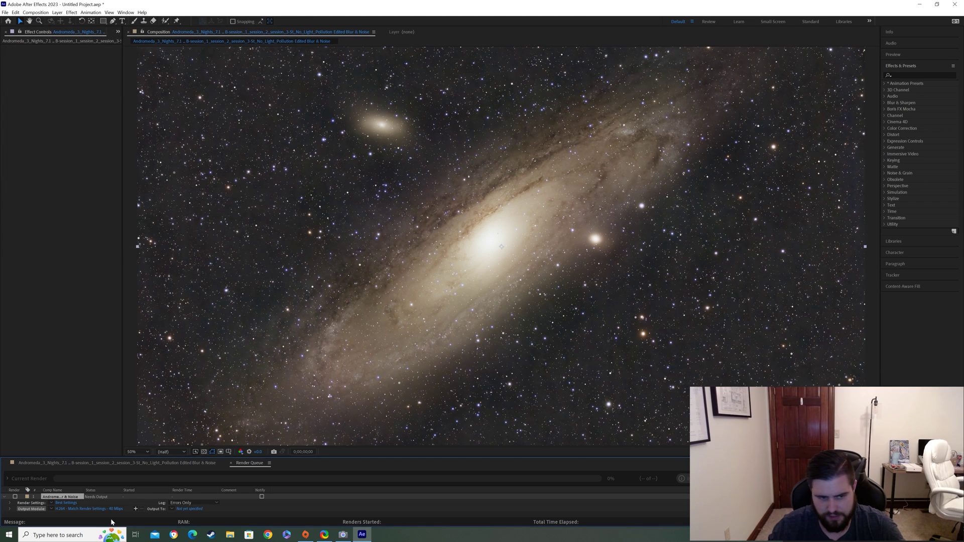
{"action": "left_click", "coordinate": [190, 510]}
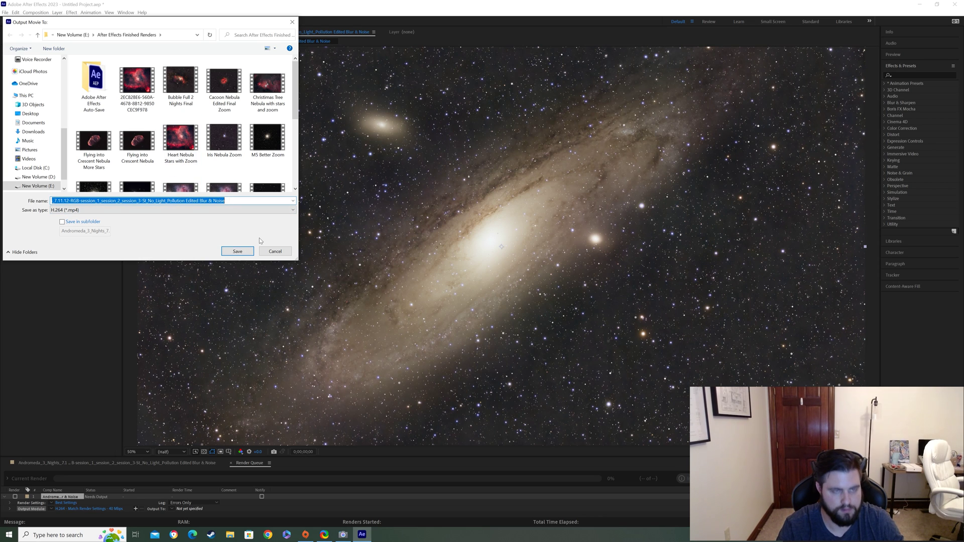
{"action": "type", "text": "Andromed"}
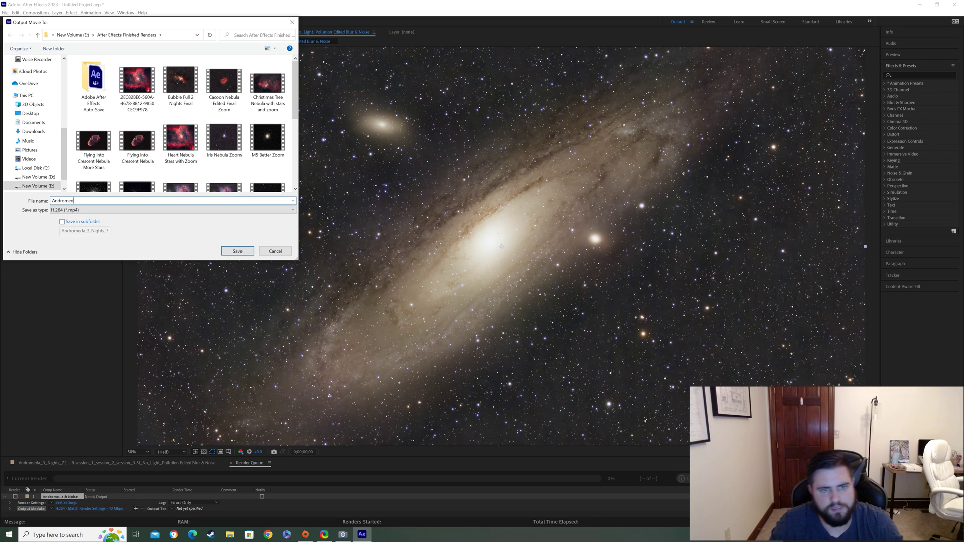
{"action": "type", "text": "a Zoo"}
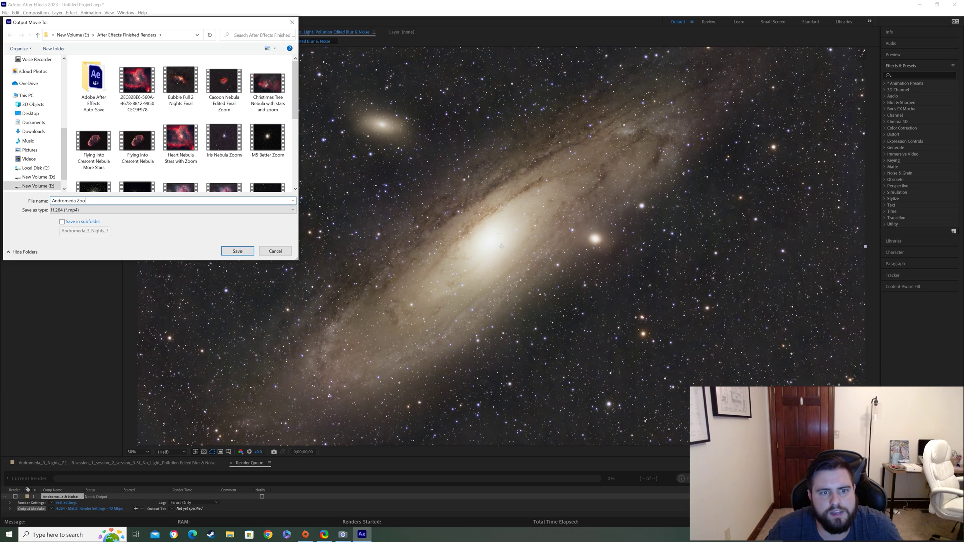
{"action": "type", "text": "m Effect"}
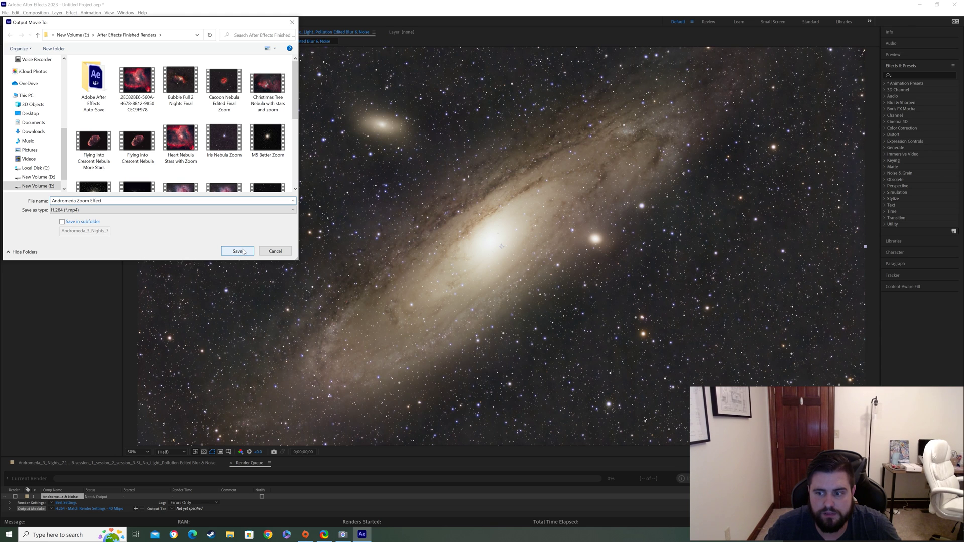
{"action": "left_click", "coordinate": [244, 252]}
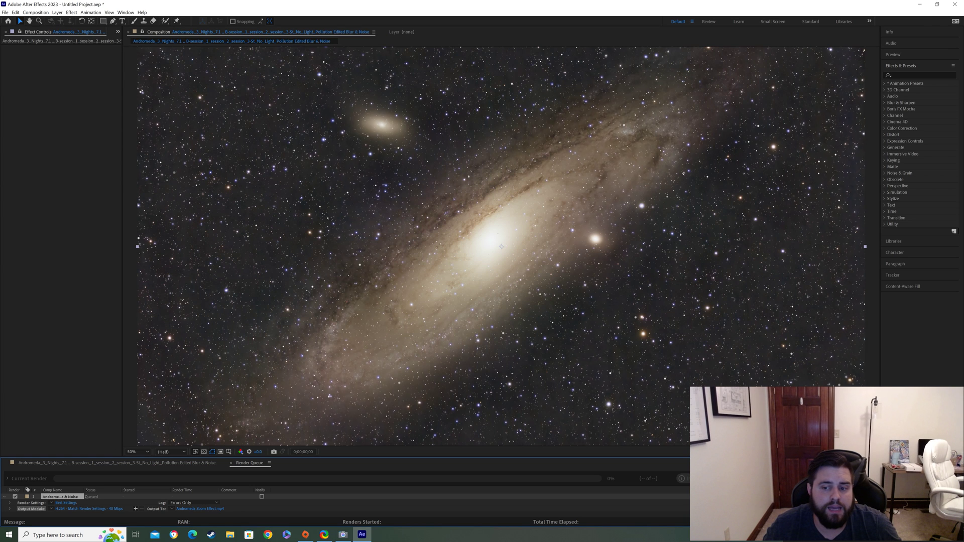
Render the queued Andromeda composition and wait for the Done status.
{"action": "key", "text": "Return"}
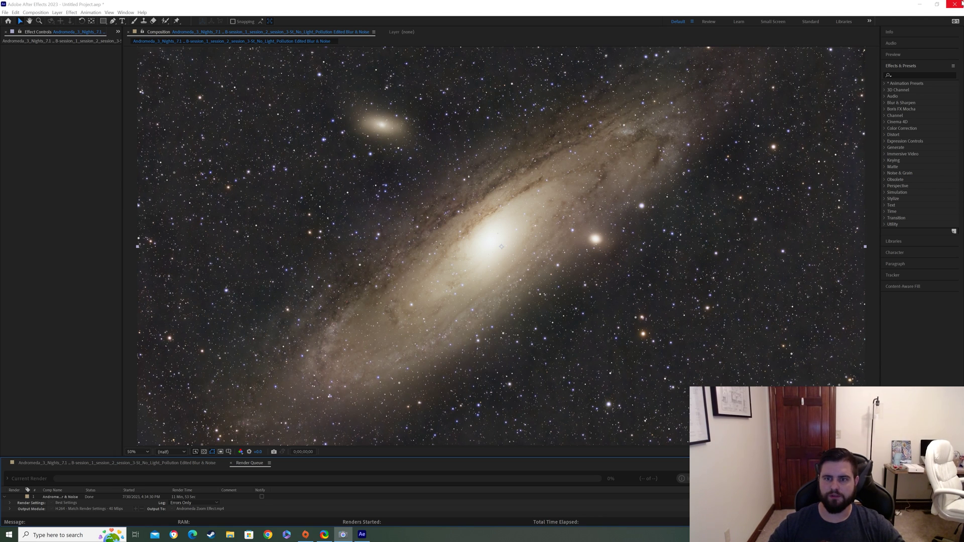
Close After Effects, discarding the unsaved project changes.
{"action": "left_click", "coordinate": [961, 4]}
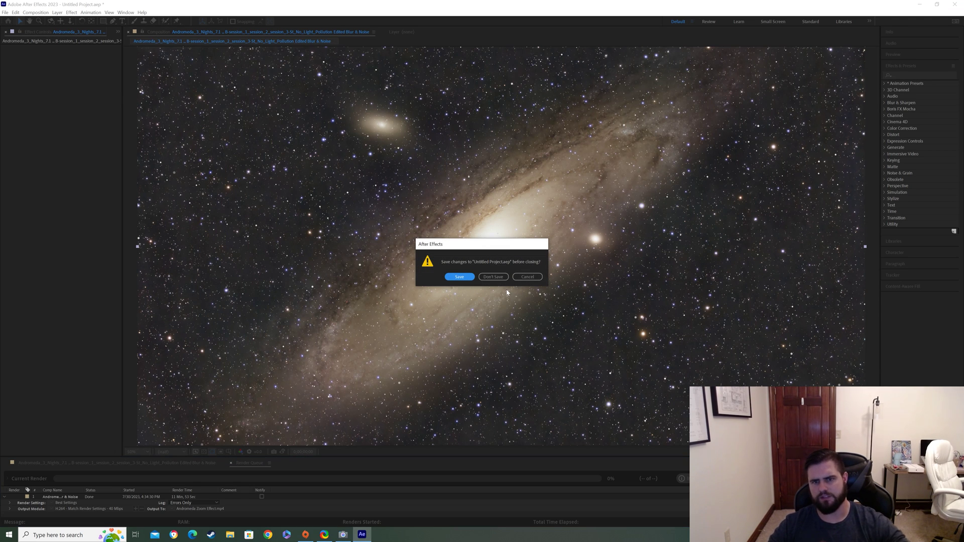
{"action": "left_click", "coordinate": [503, 277]}
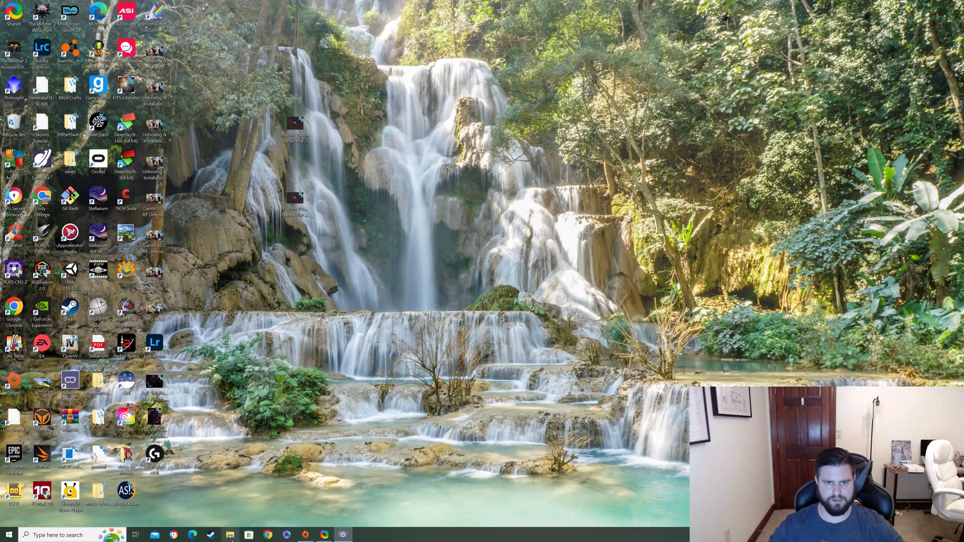
Open File Explorer, move it left, and browse to the After Effects Finished Renders folder.
{"action": "left_click", "coordinate": [231, 536]}
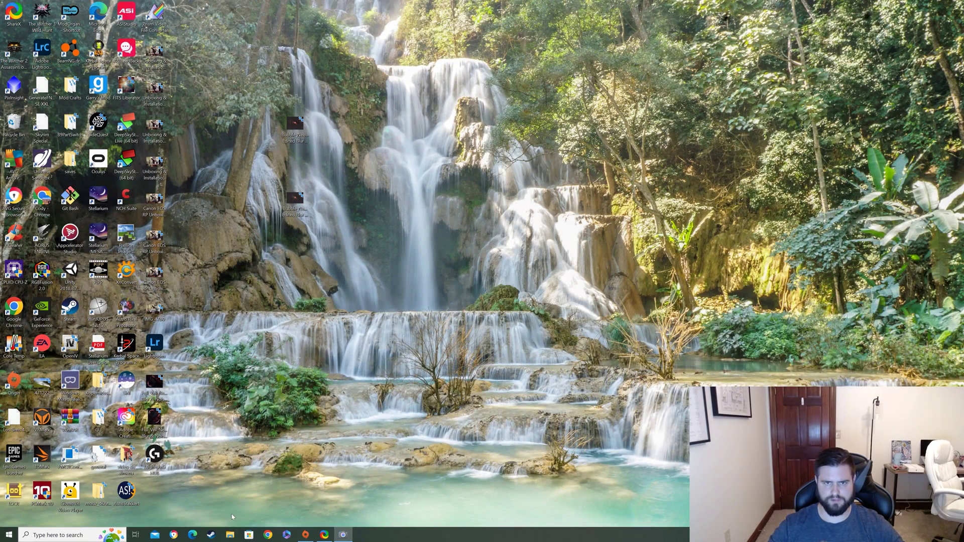
{"action": "left_click_drag", "start_coordinate": [443, 187], "coordinate": [288, 206]}
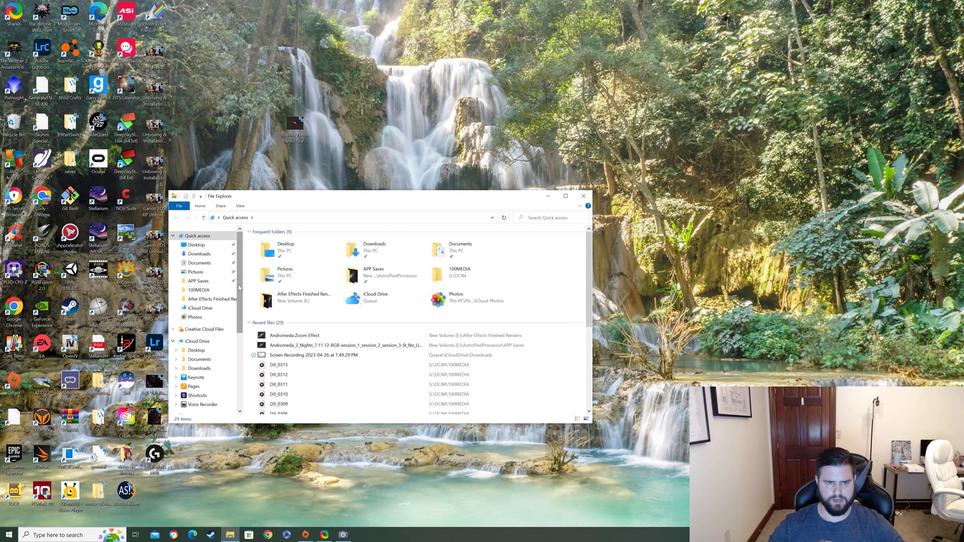
{"action": "left_click", "coordinate": [223, 300]}
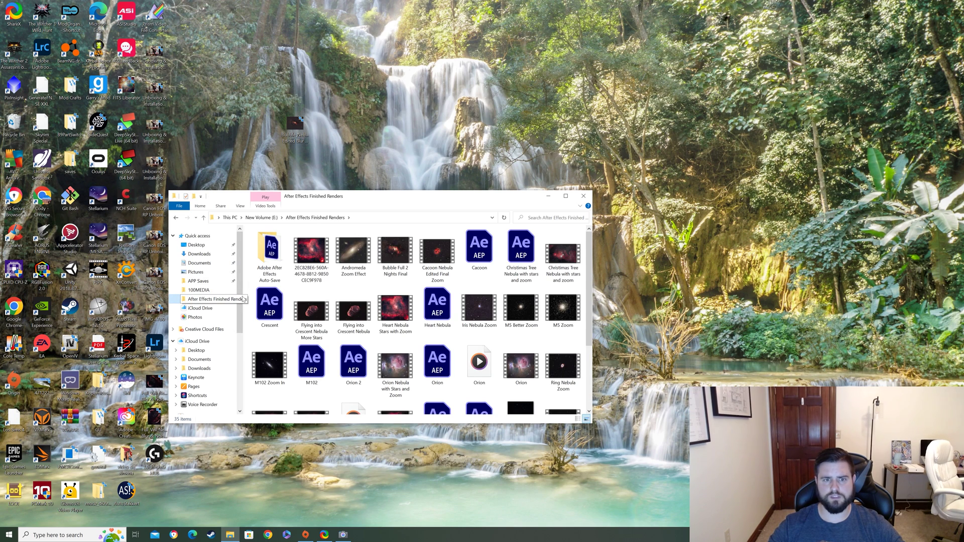
Play the Andromeda Zoom Effect video in Media Player.
{"action": "double_click", "coordinate": [356, 254]}
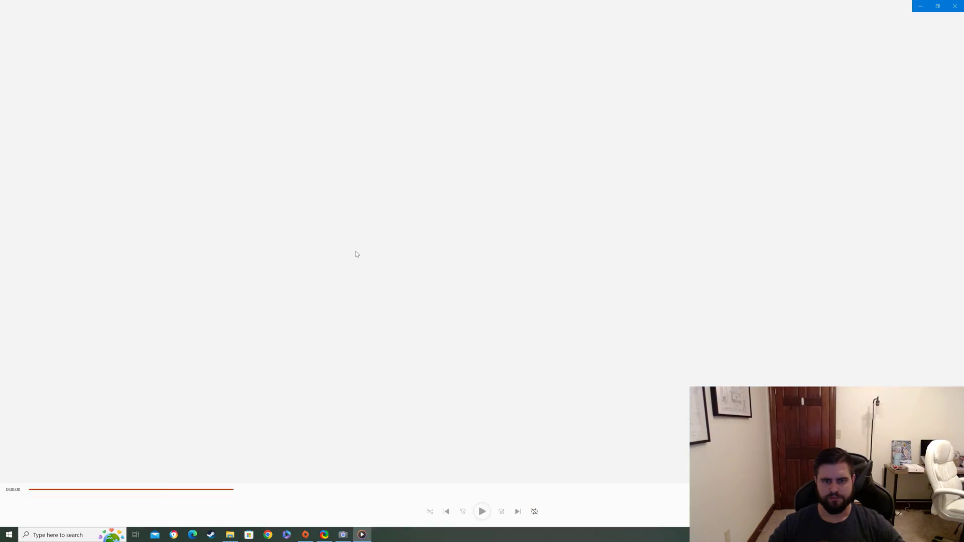